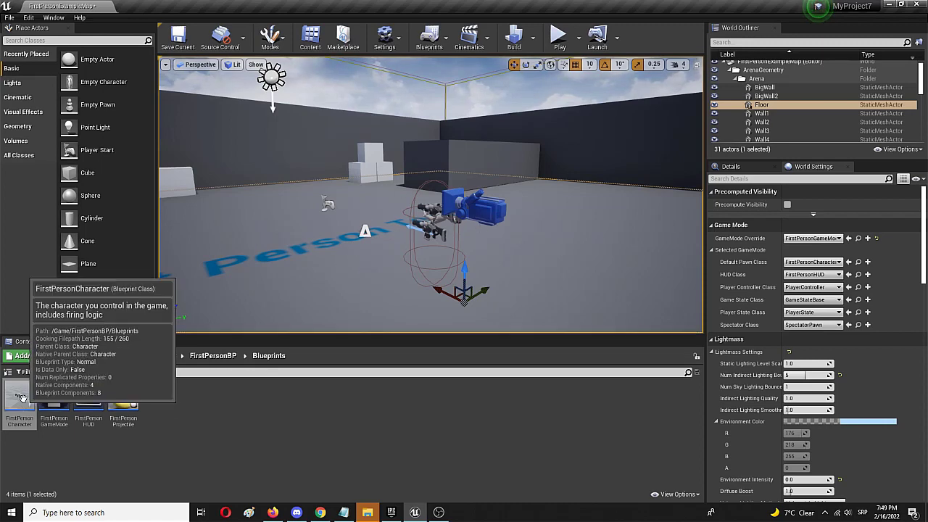
Open the FirstPersonCharacter blueprint from the FirstPersonBP Blueprints folder and show its 3D viewport
{"action": "left_click", "coordinate": [114, 355]}
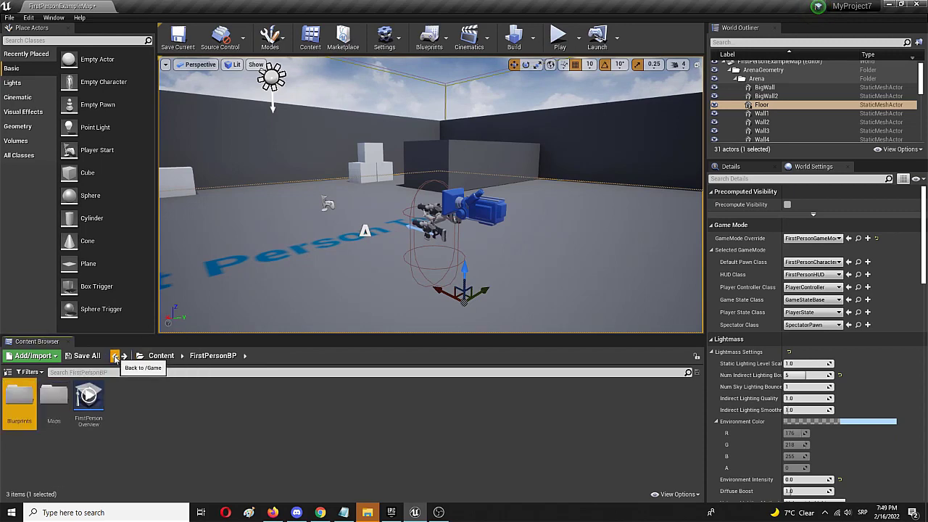
{"action": "double_click", "coordinate": [19, 397]}
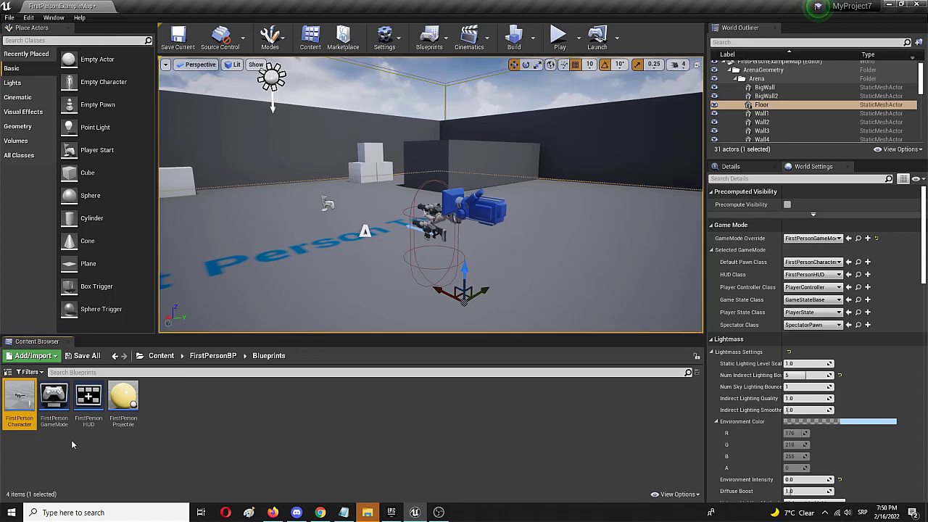
{"action": "mouse_move", "coordinate": [12, 404]}
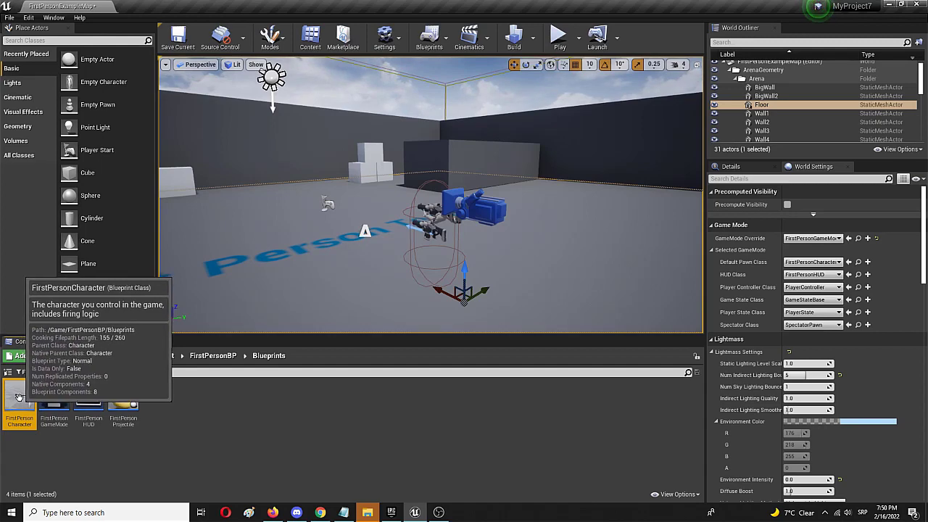
{"action": "double_click", "coordinate": [19, 395]}
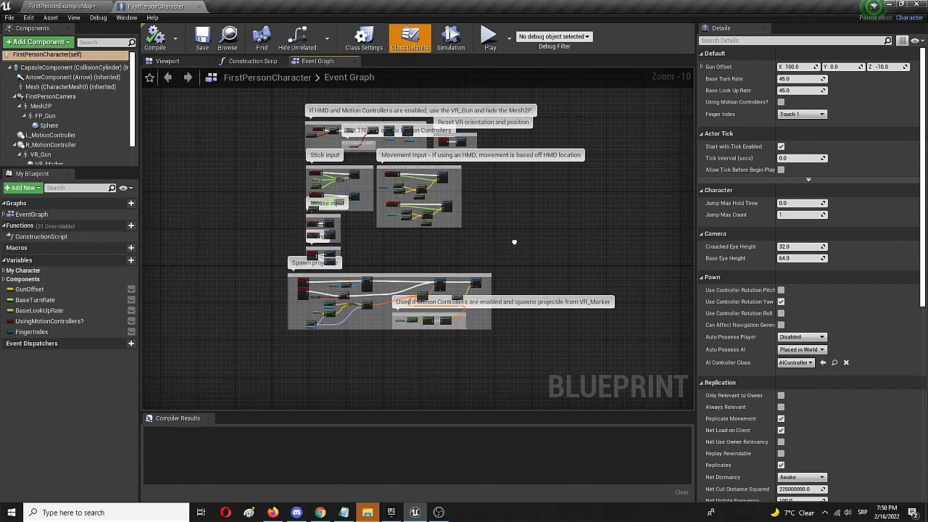
{"action": "scroll", "coordinate": [456, 255], "scroll_direction": "up", "scroll_amount": 3}
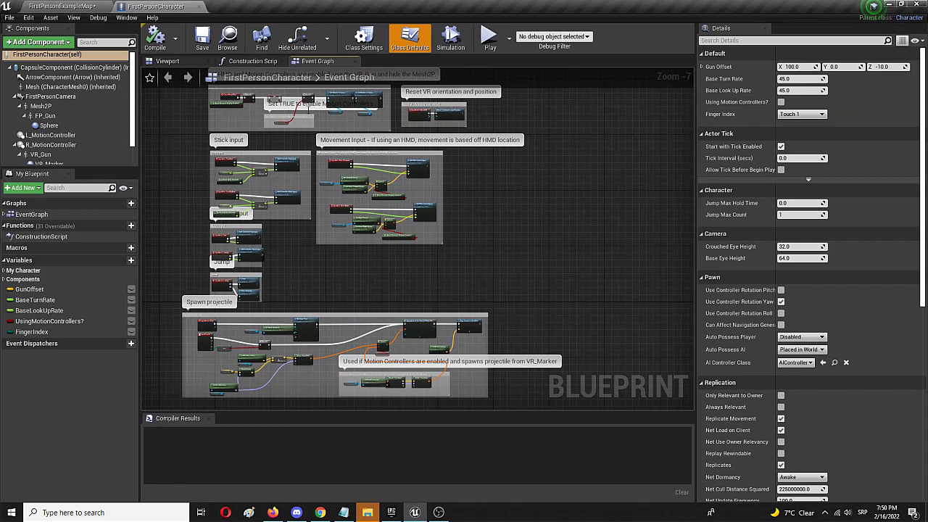
{"action": "left_click", "coordinate": [165, 61]}
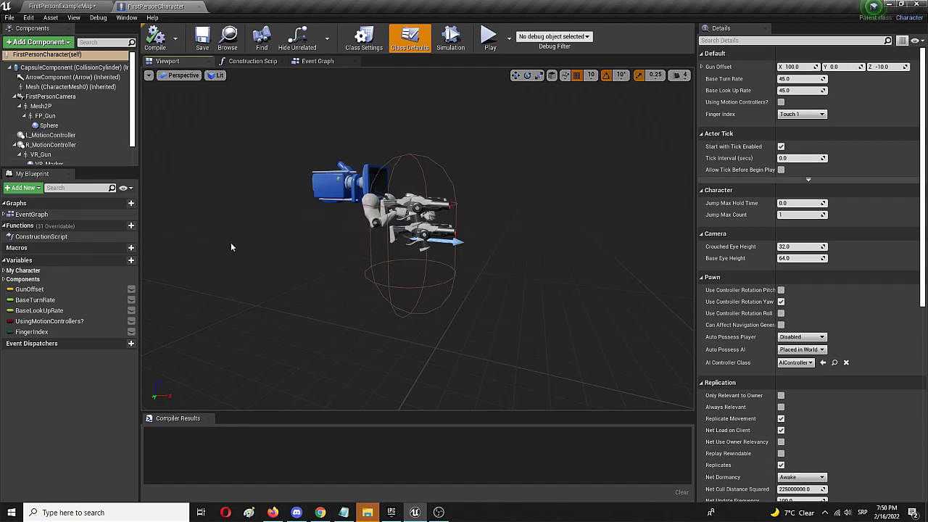
{"action": "left_click", "coordinate": [93, 42]}
{"action": "type", "text": "light"}
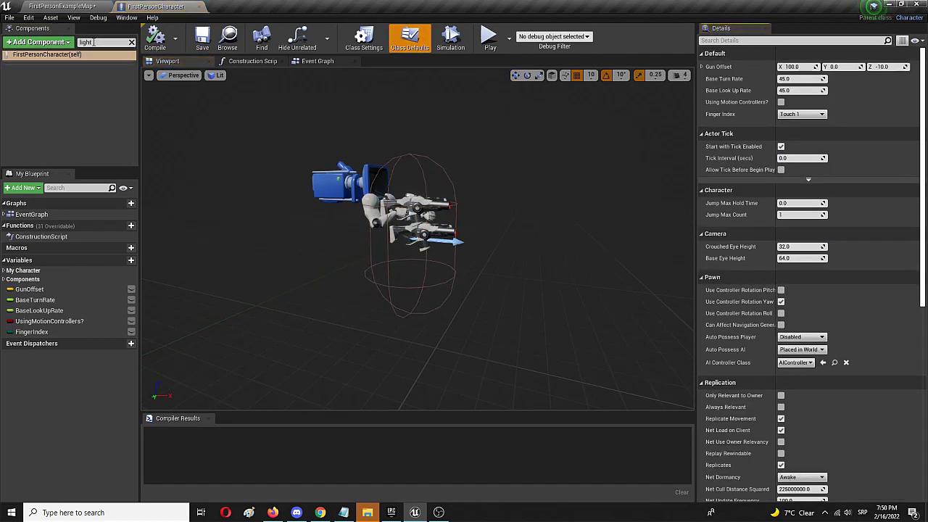
{"action": "left_click", "coordinate": [131, 42]}
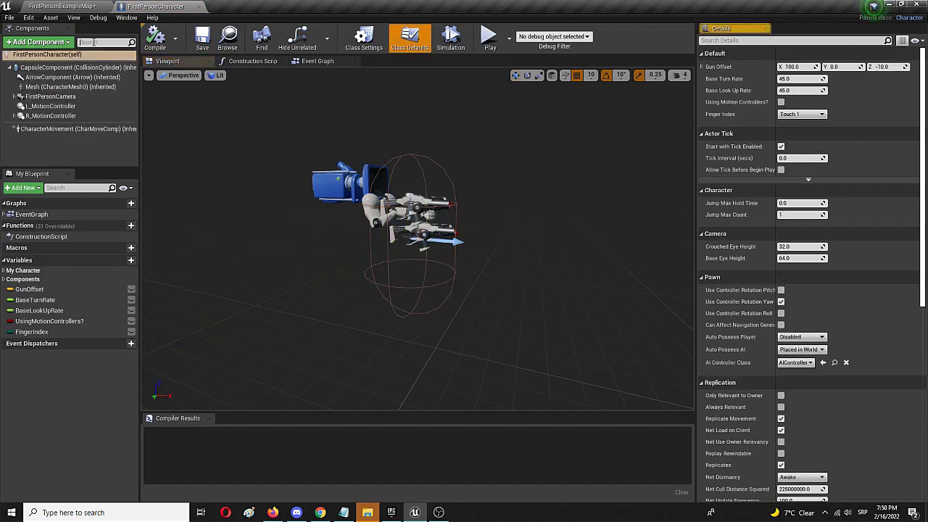
Add a Spot Light component to the character blueprint, keeping the default name SpotLight
{"action": "left_click", "coordinate": [24, 44]}
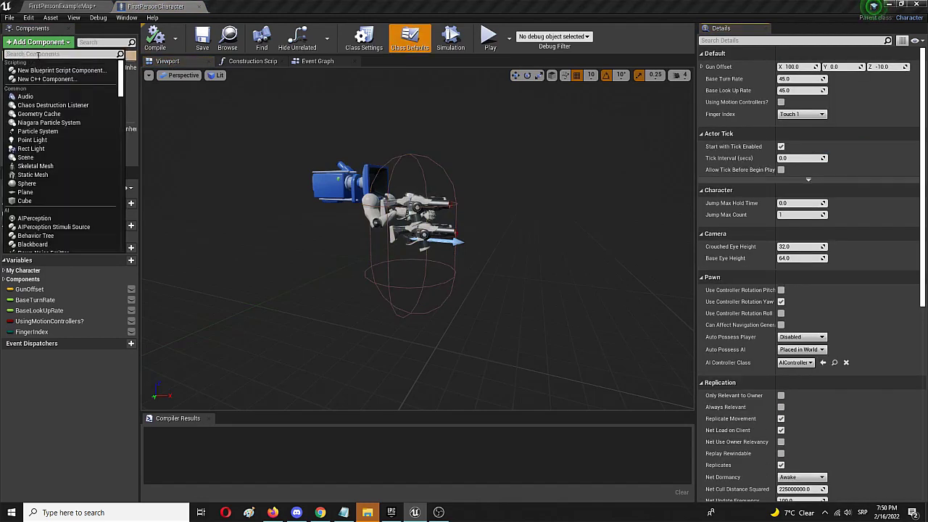
{"action": "type", "text": "light"}
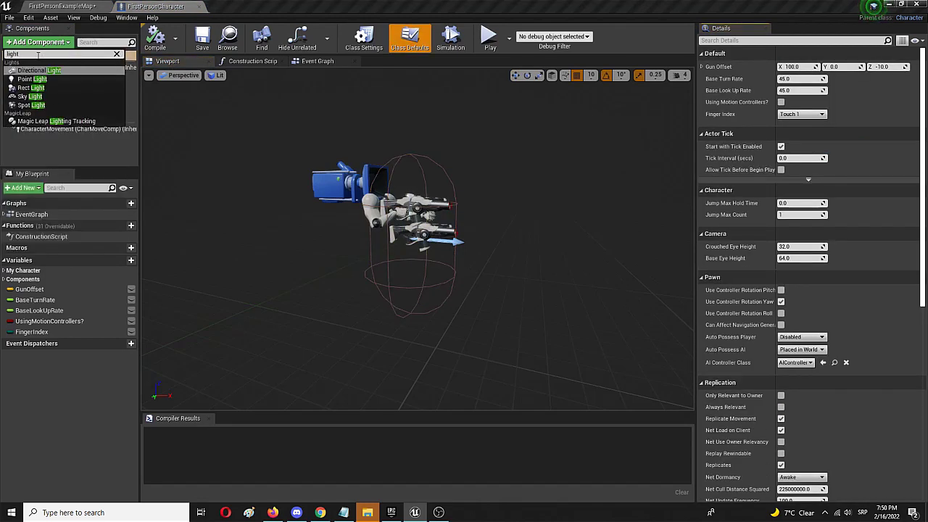
{"action": "left_click", "coordinate": [36, 106]}
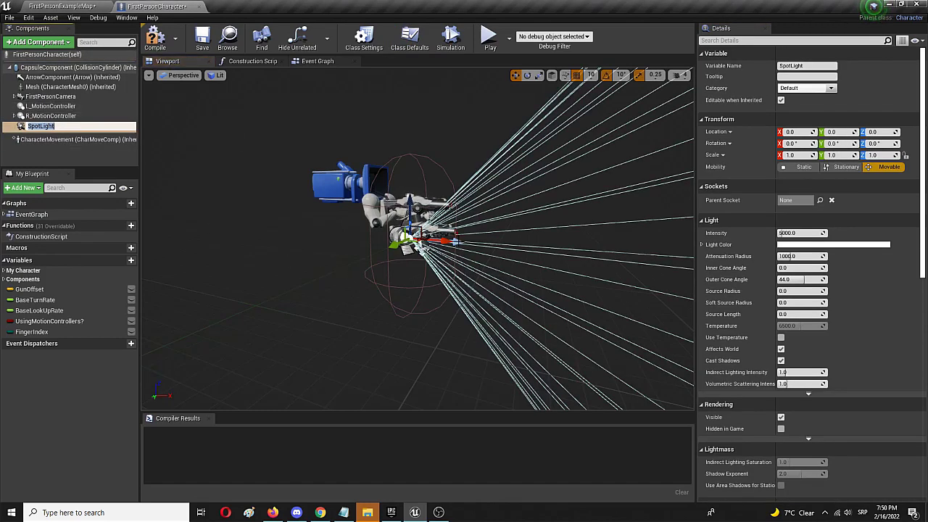
{"action": "key", "text": "Return"}
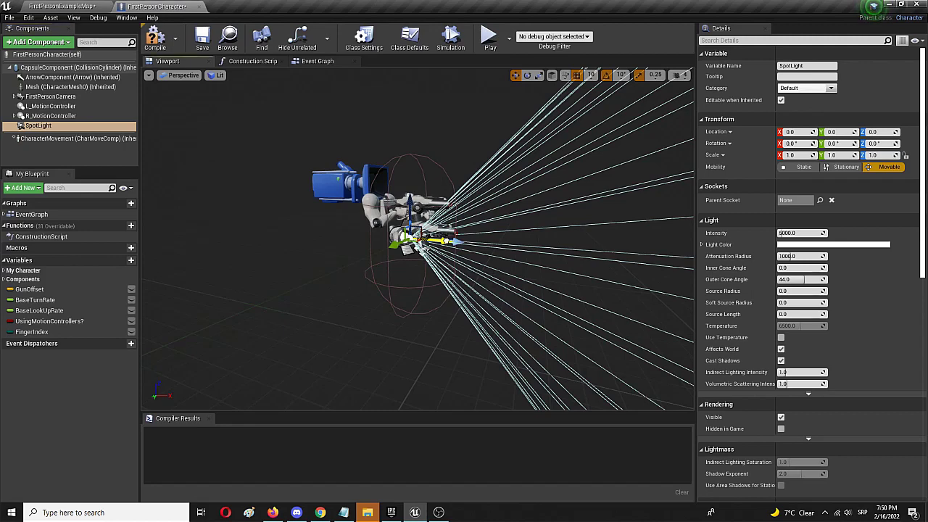
Move the spotlight forward and up to the gun's muzzle, at location X 40, Z 30
{"action": "mouse_move", "coordinate": [437, 242]}
{"action": "left_mouse_down"}
{"action": "mouse_move", "coordinate": [474, 244]}
{"action": "mouse_move", "coordinate": [454, 248]}
{"action": "left_mouse_up"}
{"action": "left_click_drag", "start_coordinate": [443, 207], "coordinate": [447, 182]}
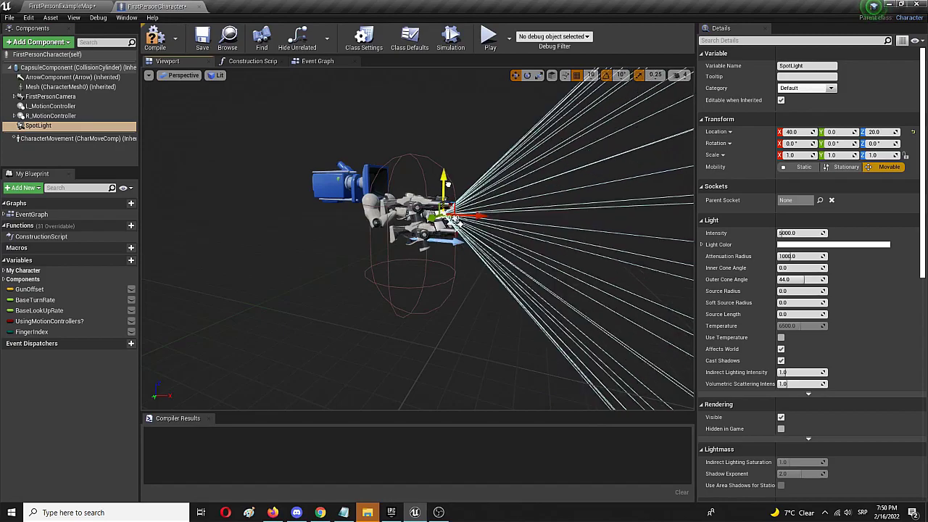
{"action": "right_click_drag", "start_coordinate": [471, 278], "coordinate": [500, 275]}
{"action": "mouse_move", "coordinate": [577, 259]}
{"action": "right_mouse_down"}
{"action": "mouse_move", "coordinate": [522, 261]}
{"action": "mouse_move", "coordinate": [577, 260]}
{"action": "right_mouse_up"}
{"action": "scroll", "coordinate": [578, 253], "scroll_direction": "down", "scroll_amount": 3}
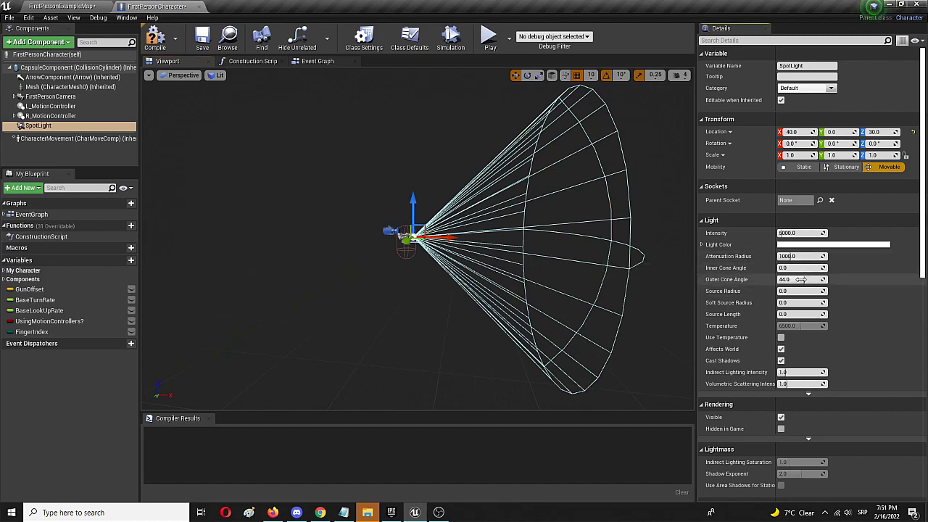
Set the spotlight's outer and inner cone angles to 1.0, with source length about 0.31 and intensity about 24557
{"action": "left_click_drag", "start_coordinate": [808, 280], "coordinate": [754, 280]}
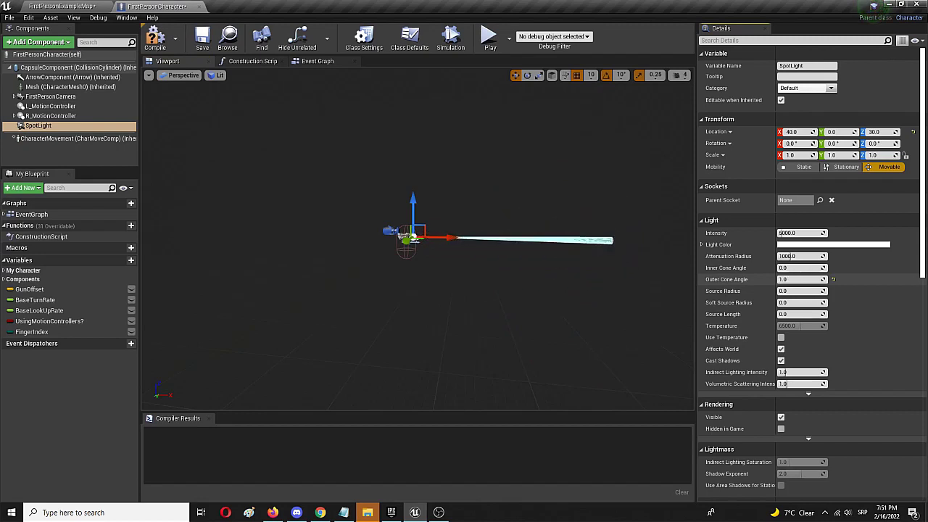
{"action": "left_click", "coordinate": [782, 267]}
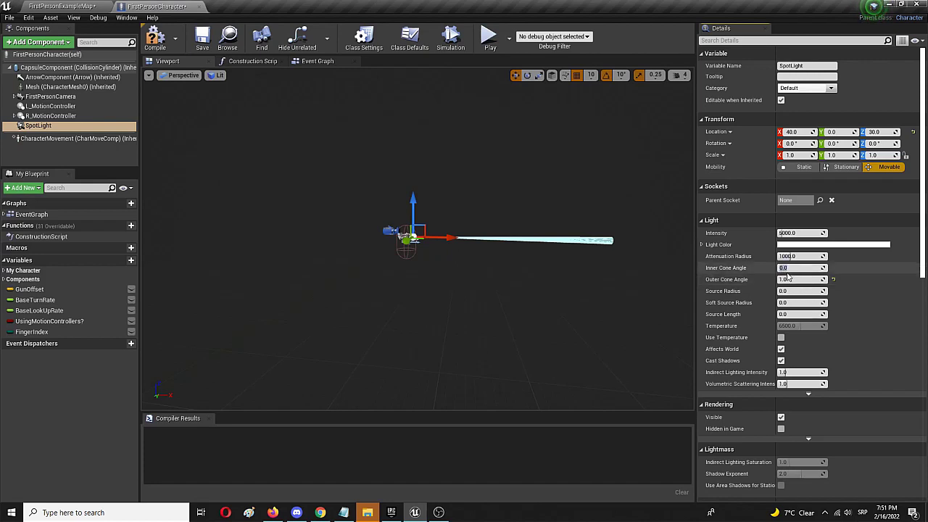
{"action": "type", "text": "1"}
{"action": "key", "text": "Return"}
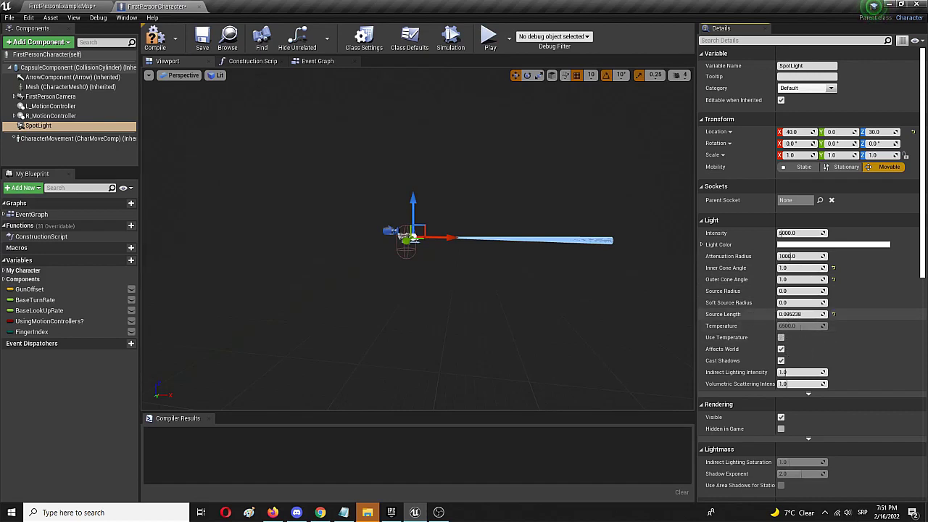
{"action": "left_click_drag", "start_coordinate": [777, 314], "coordinate": [801, 313]}
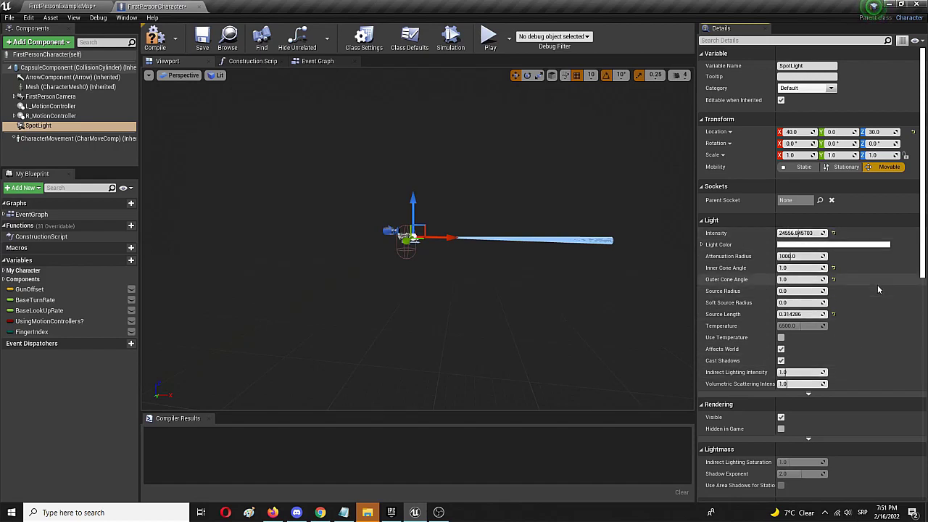
Set the spotlight's light color to red, about hex sRGB FF1700FF, and compile and save the character blueprint
{"action": "left_click", "coordinate": [792, 247]}
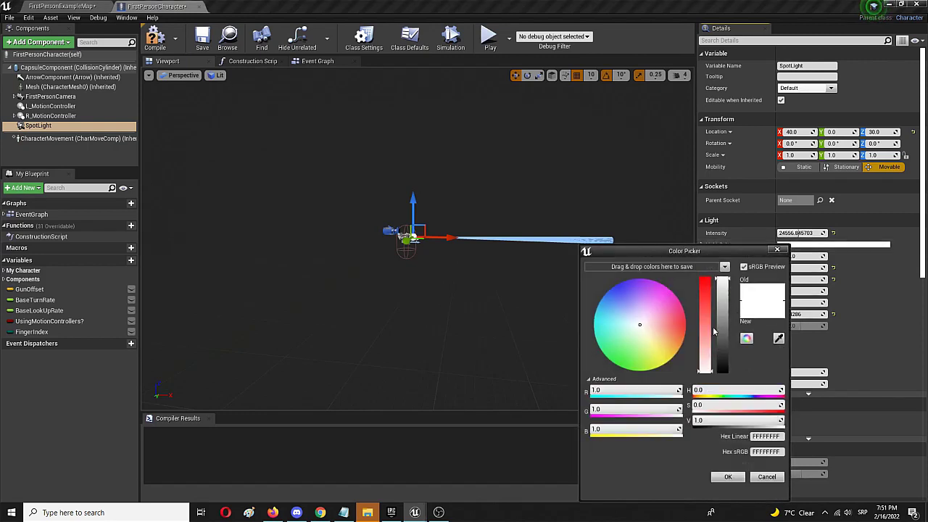
{"action": "left_click_drag", "start_coordinate": [679, 331], "coordinate": [687, 326]}
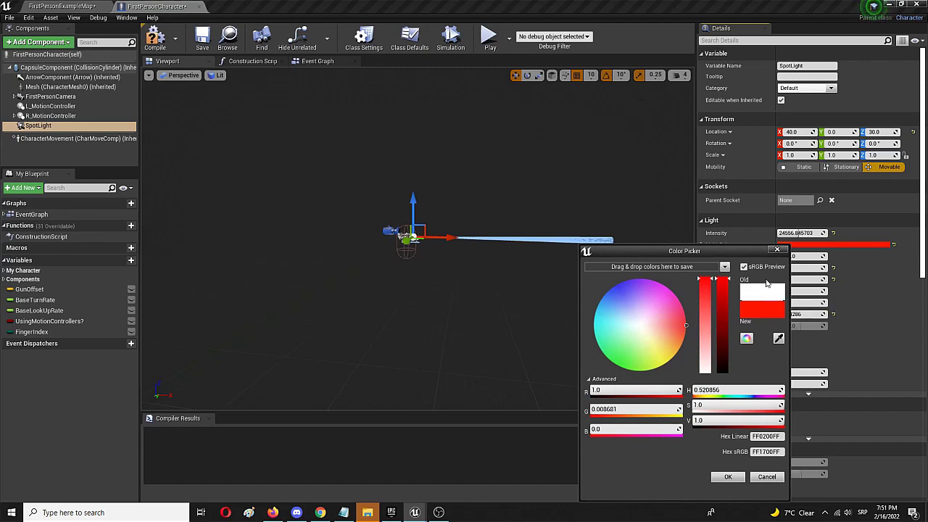
{"action": "left_click", "coordinate": [728, 477]}
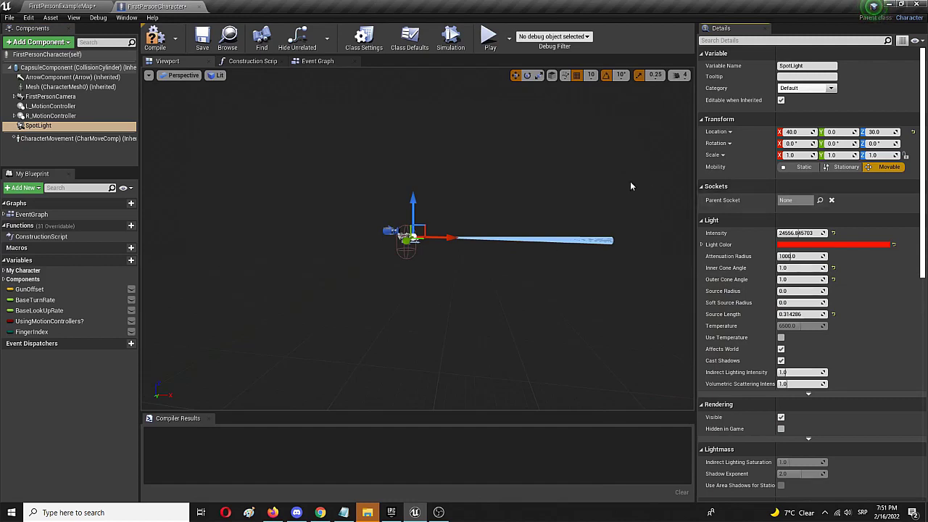
{"action": "left_click", "coordinate": [158, 40]}
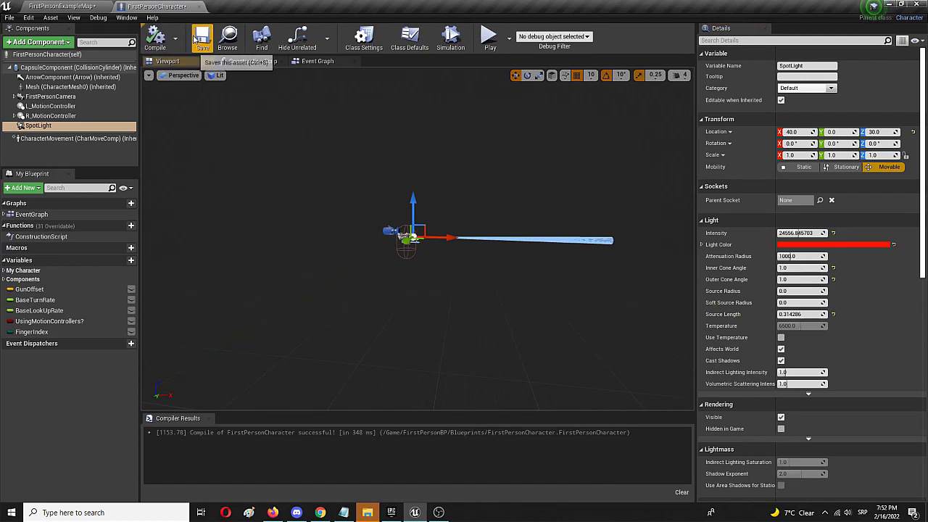
Play the example map and walk toward and away from the far wall to check the red dot at different distances
{"action": "left_click", "coordinate": [37, 6]}
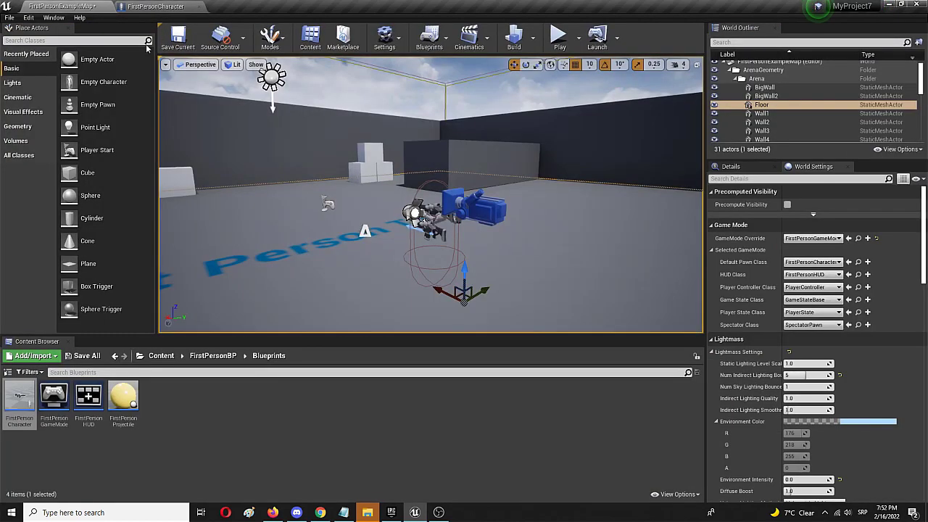
{"action": "left_click", "coordinate": [561, 40]}
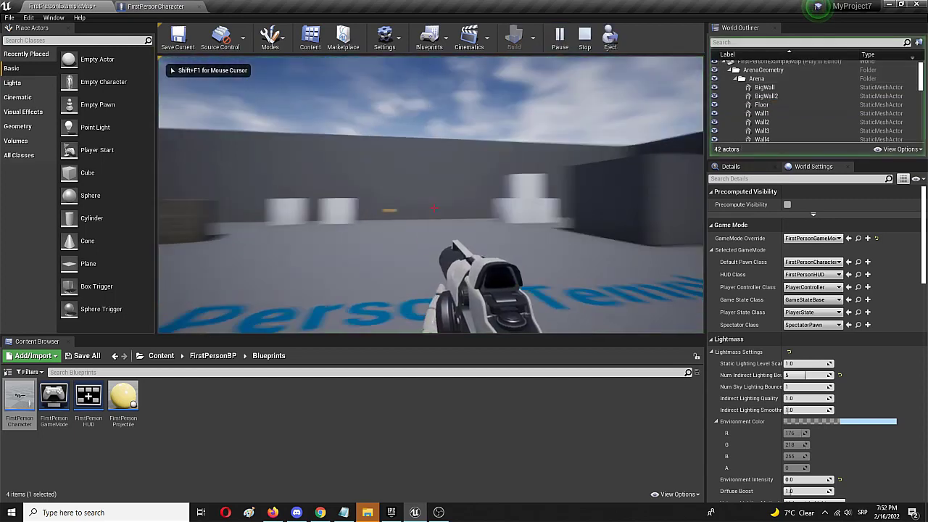
{"action": "key", "text": "w"}
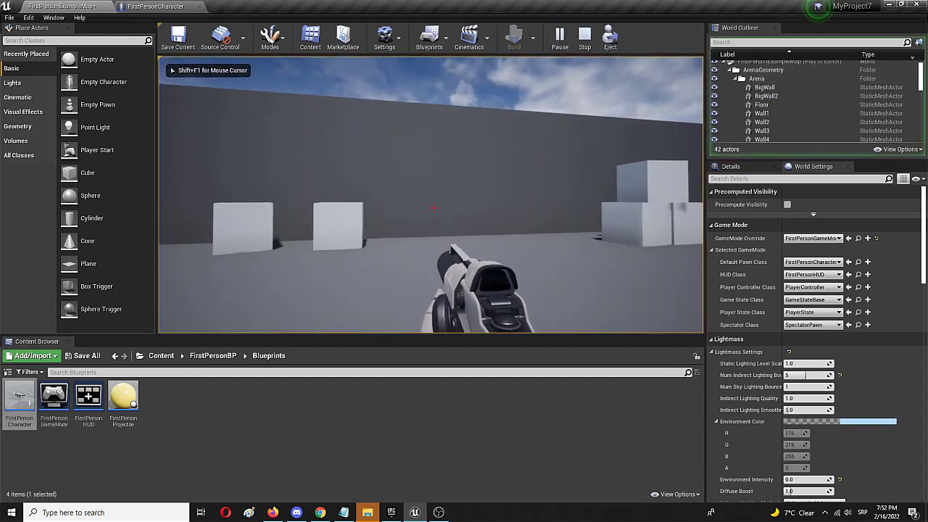
{"action": "key", "text": "w"}
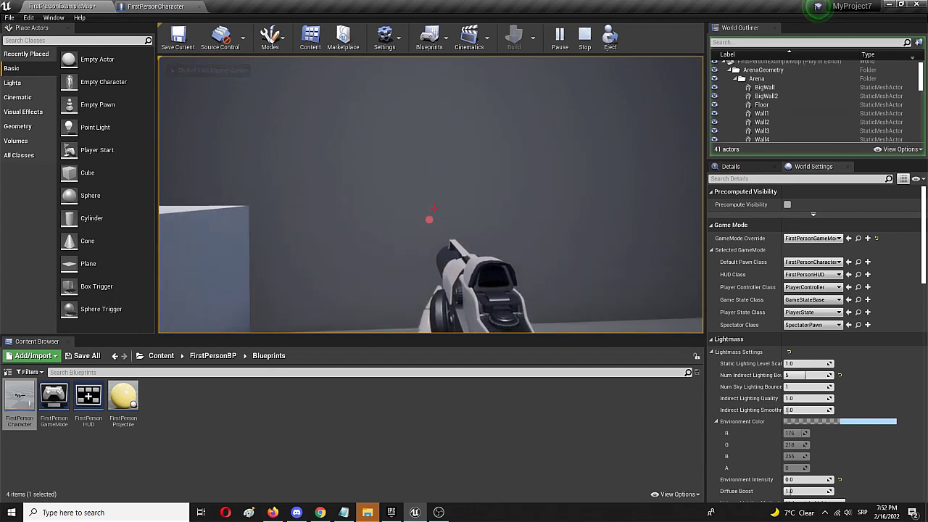
{"action": "key", "text": "w"}
{"action": "key", "text": "s"}
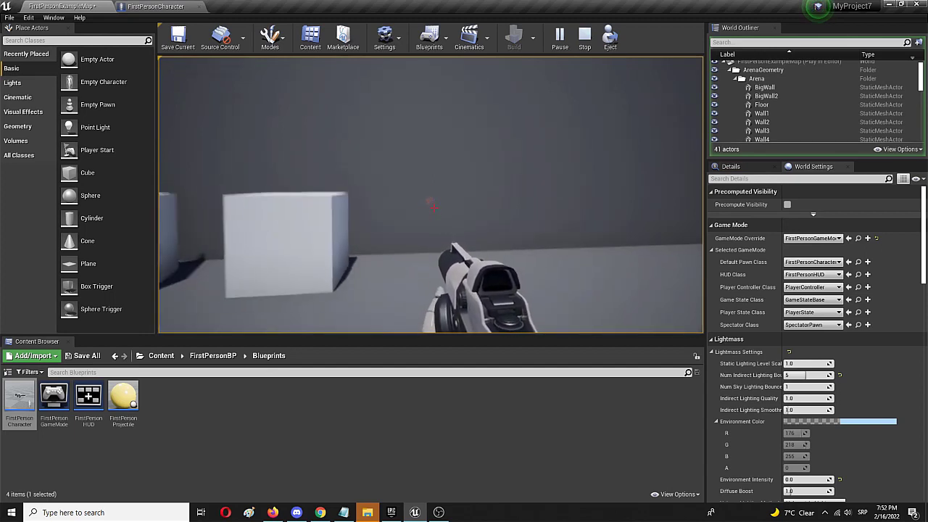
{"action": "key", "text": "w"}
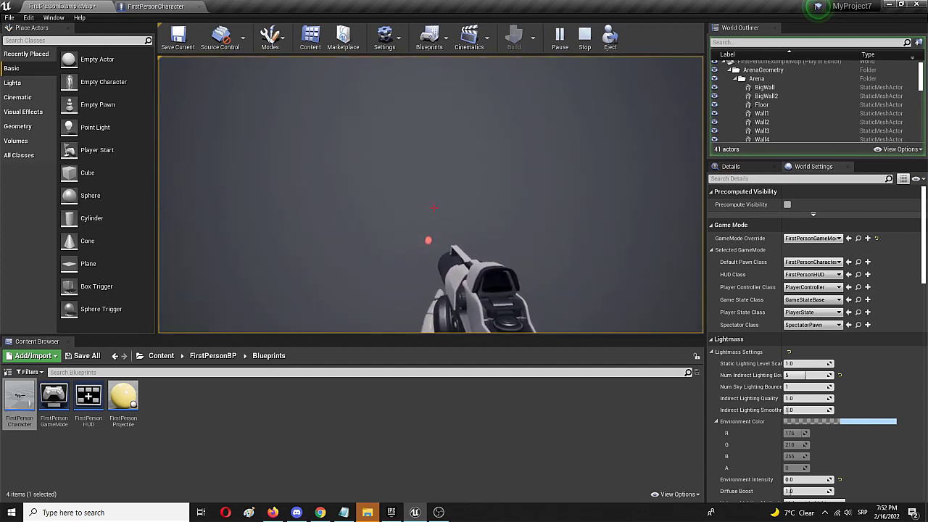
{"action": "key", "text": "s"}
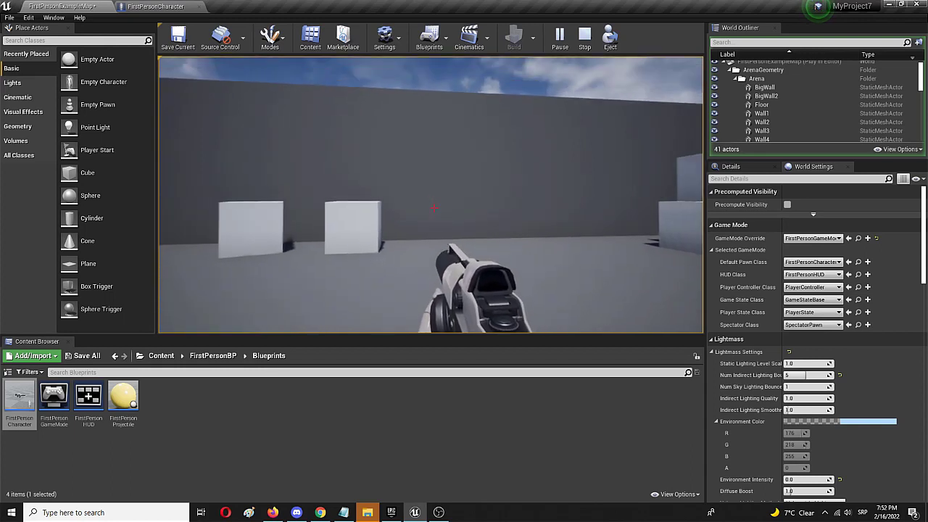
{"action": "key", "text": "w"}
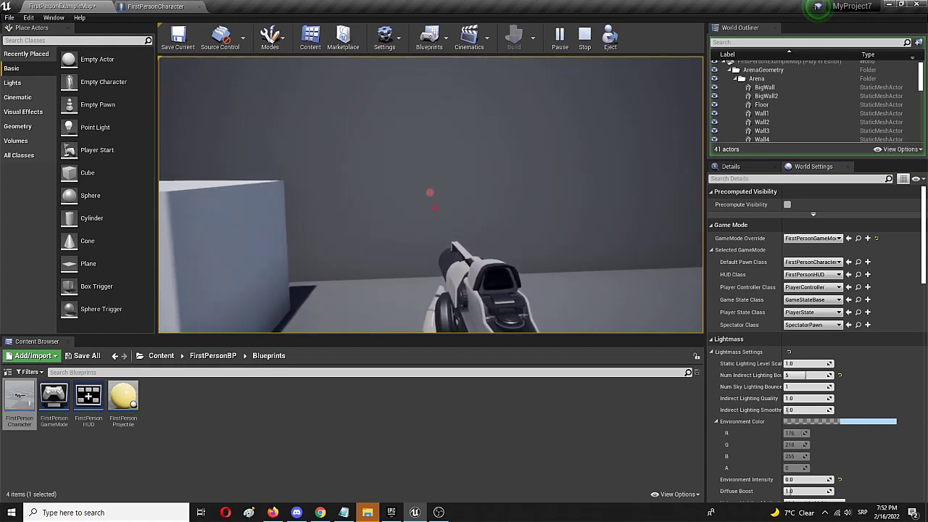
{"action": "key", "text": "s"}
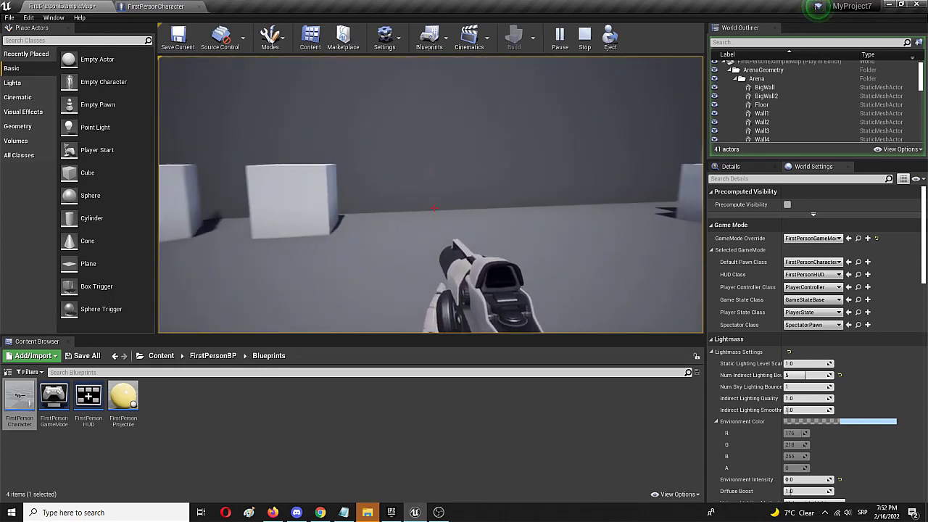
{"action": "key", "text": "s"}
{"action": "key", "text": "w"}
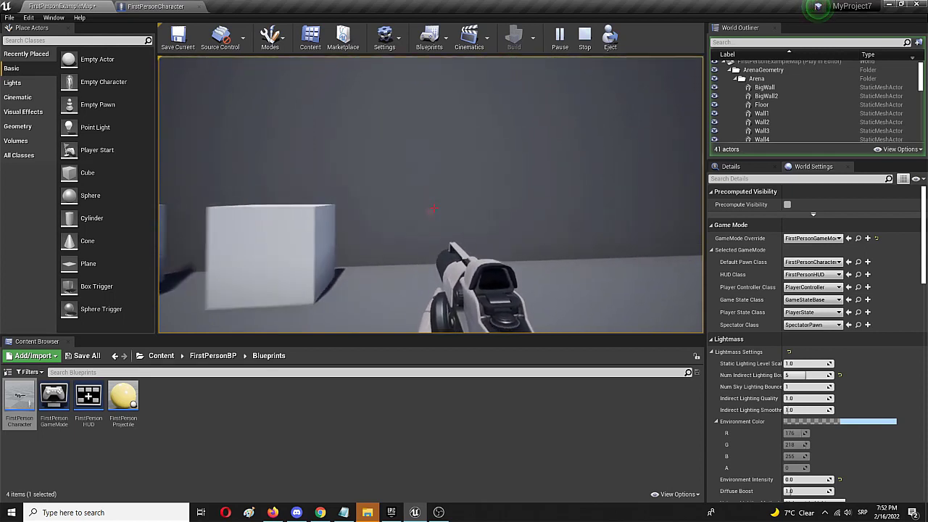
{"action": "key", "text": "w"}
{"action": "key", "text": "s"}
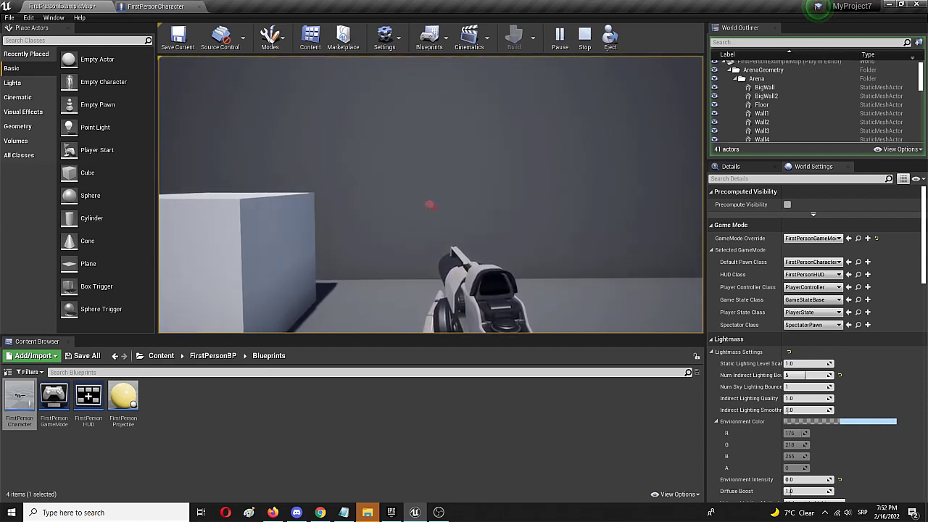
{"action": "key", "text": "w"}
{"action": "key", "text": "s"}
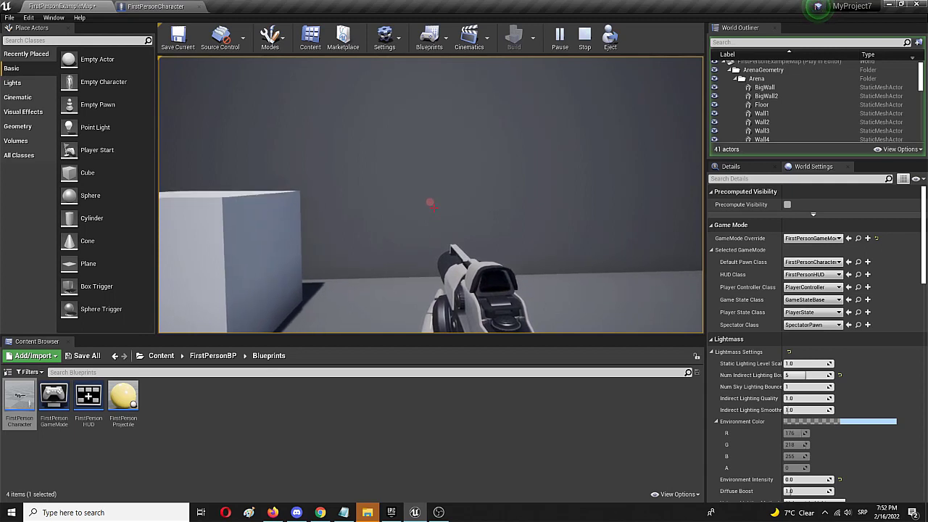
{"action": "key", "text": "s"}
Check the red dot on the white cubes and the stacked boxes, and end the play session
{"action": "key", "text": "a"}
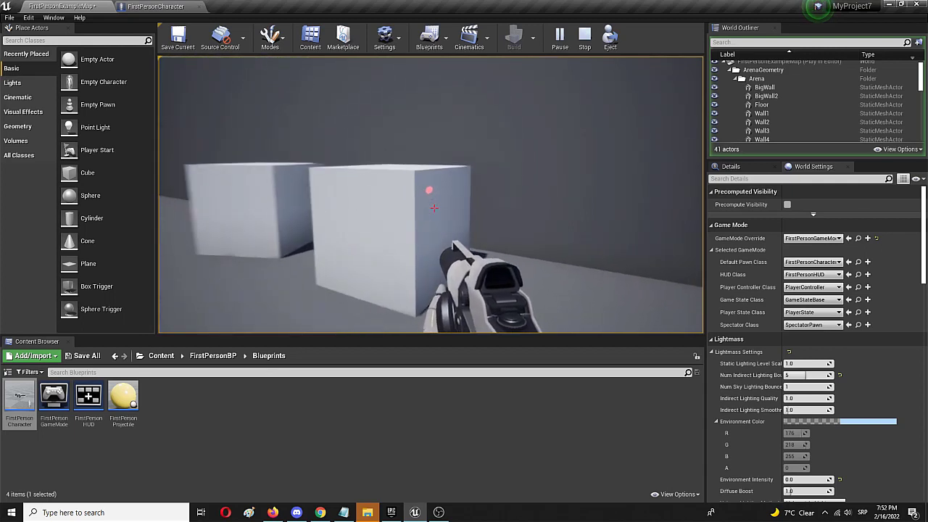
{"action": "key", "text": "s"}
{"action": "key", "text": "a"}
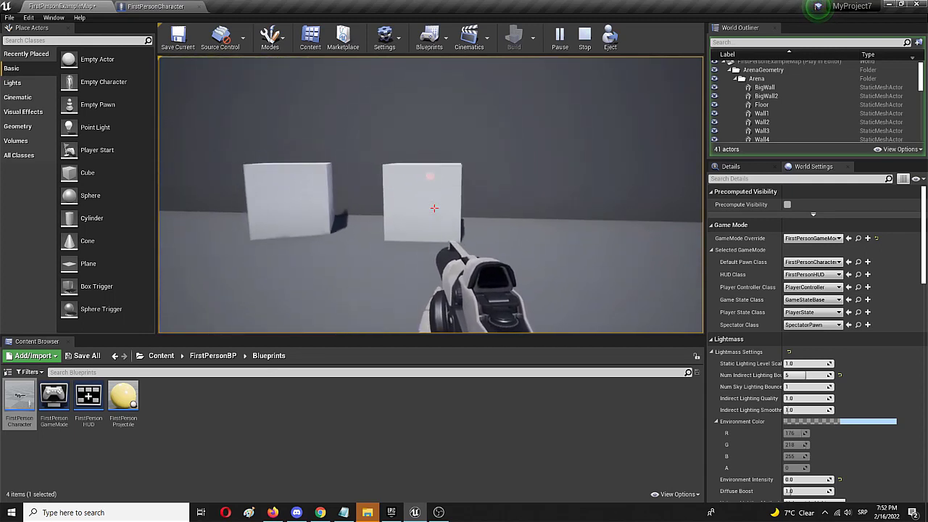
{"action": "key", "text": "w"}
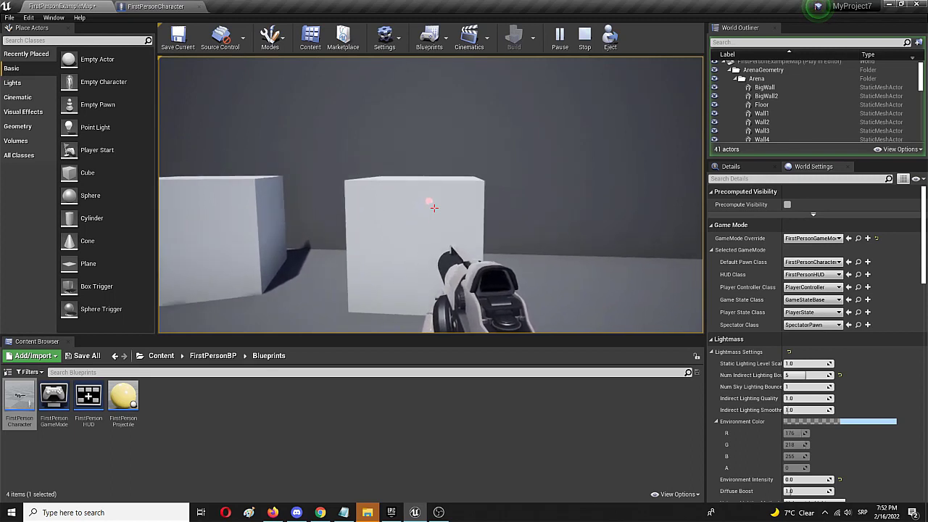
{"action": "key", "text": "w"}
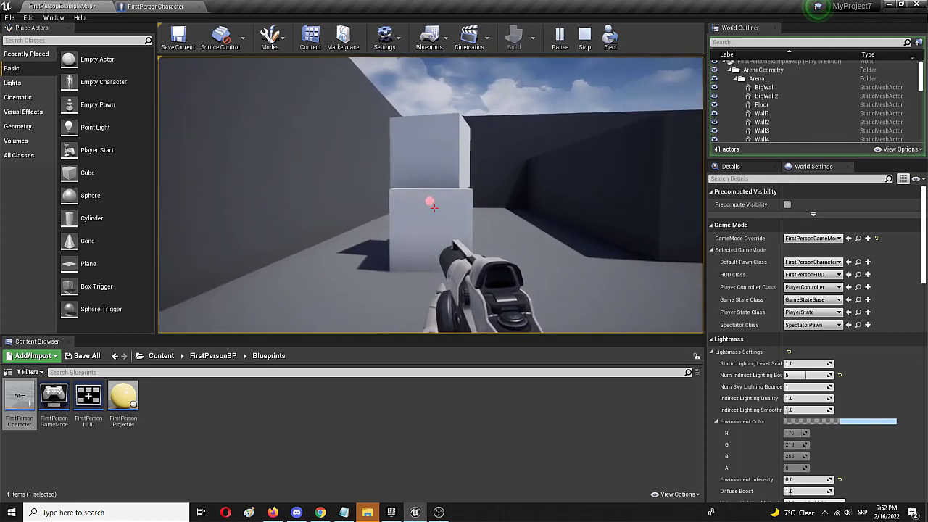
{"action": "key", "text": "w"}
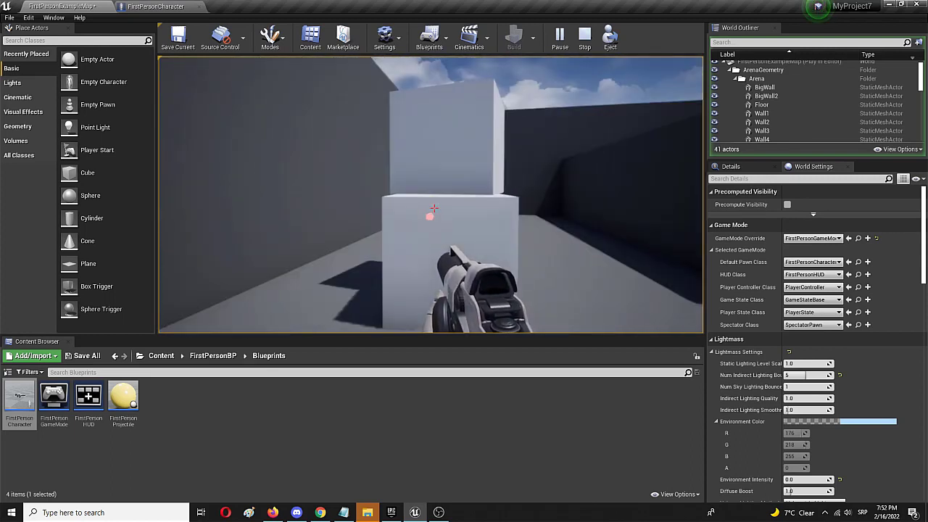
{"action": "key", "text": "s"}
{"action": "key", "text": "w"}
{"action": "left_click", "coordinate": [434, 207]}
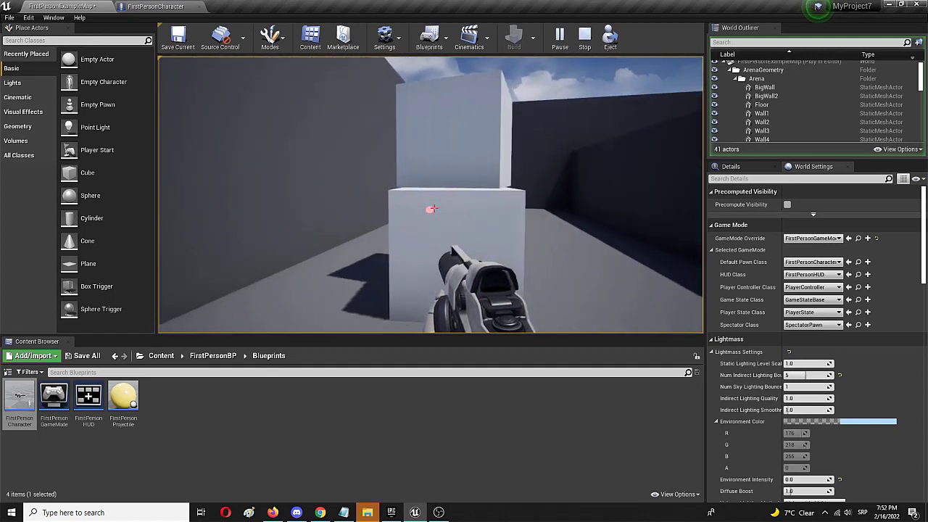
{"action": "left_click", "coordinate": [433, 208]}
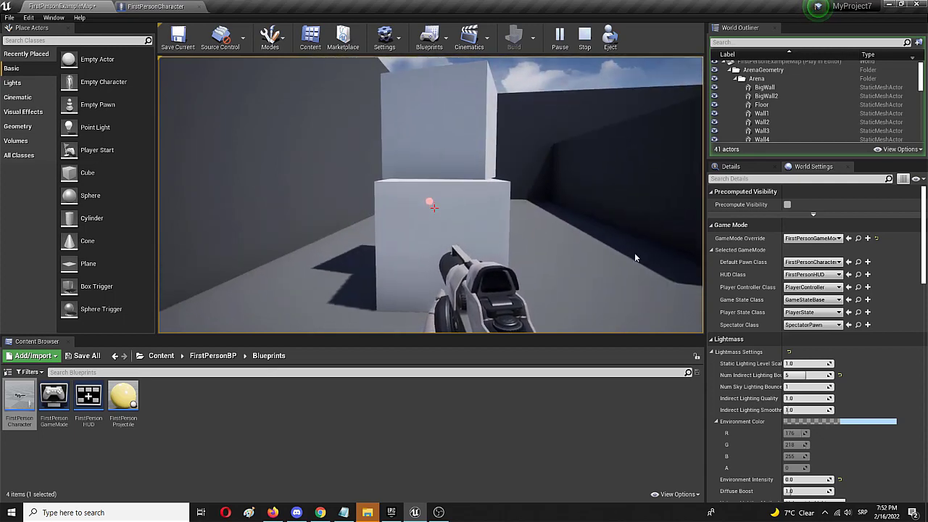
{"action": "key", "text": "Escape"}
Add a reference to the SpotLight component in an empty area of the FirstPersonCharacter blueprint's Event Graph
{"action": "left_click", "coordinate": [160, 7]}
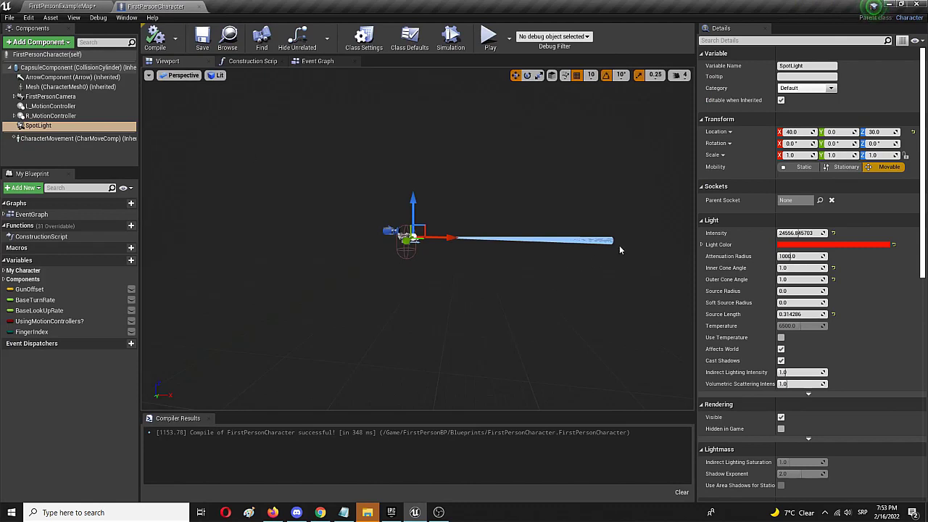
{"action": "scroll", "coordinate": [848, 326], "scroll_direction": "down", "scroll_amount": 2}
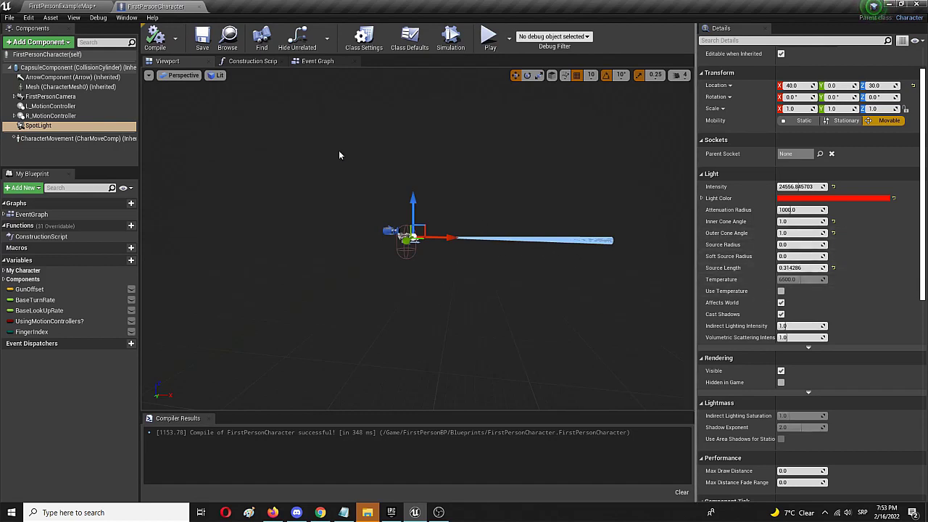
{"action": "left_click", "coordinate": [317, 62]}
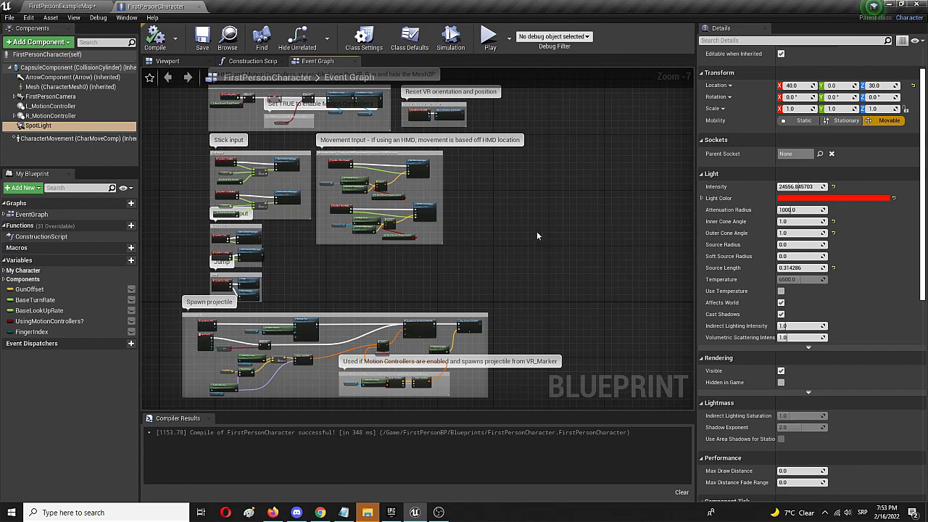
{"action": "scroll", "coordinate": [555, 229], "scroll_direction": "up", "scroll_amount": 5}
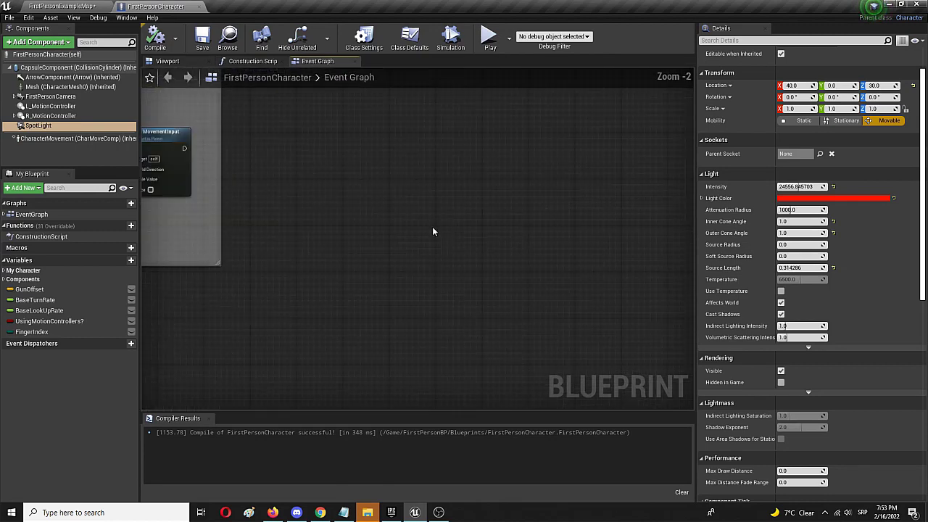
{"action": "scroll", "coordinate": [430, 231], "scroll_direction": "down", "scroll_amount": 1}
{"action": "left_click_drag", "start_coordinate": [40, 125], "coordinate": [368, 229]}
{"action": "scroll", "coordinate": [442, 247], "scroll_direction": "up", "scroll_amount": 3}
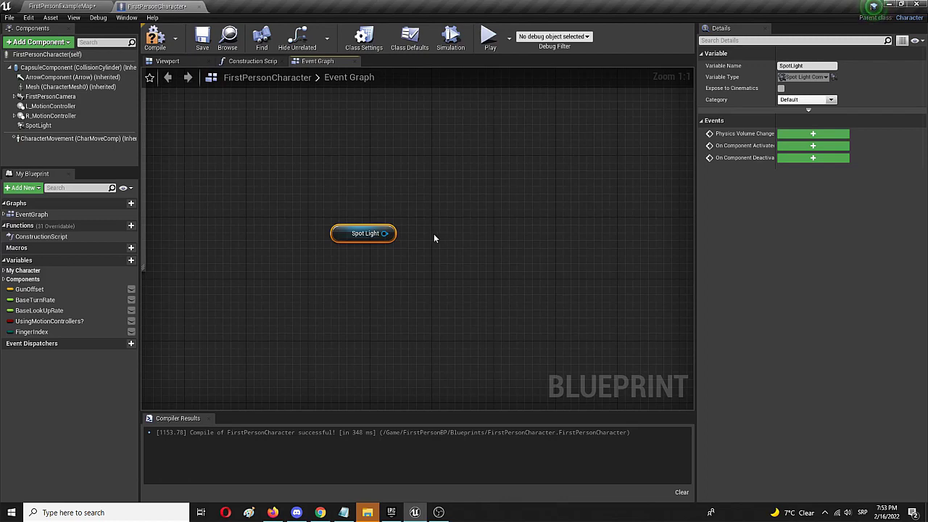
Create a SetWorldRotation node from the Spot Light reference, with the spotlight connected as its target
{"action": "left_click_drag", "start_coordinate": [384, 233], "coordinate": [501, 216]}
{"action": "type", "text": "set world rot"}
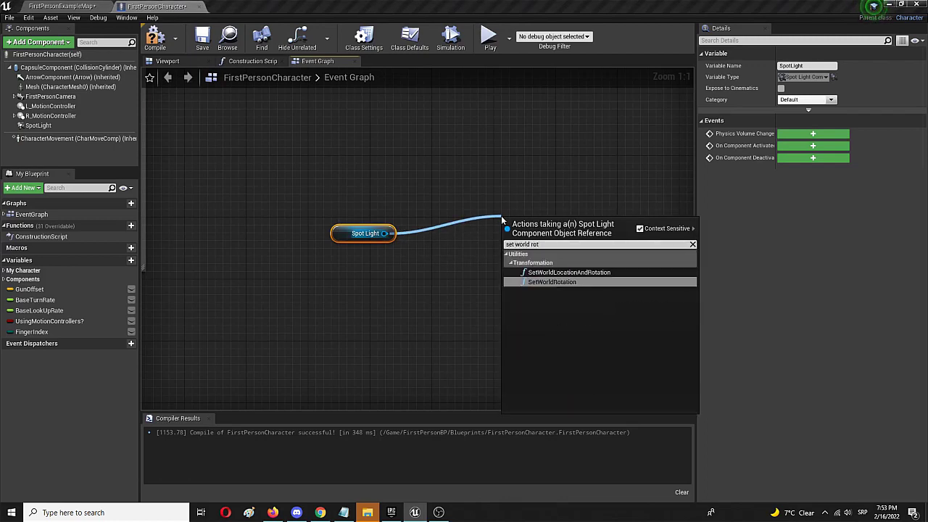
{"action": "left_click", "coordinate": [553, 283]}
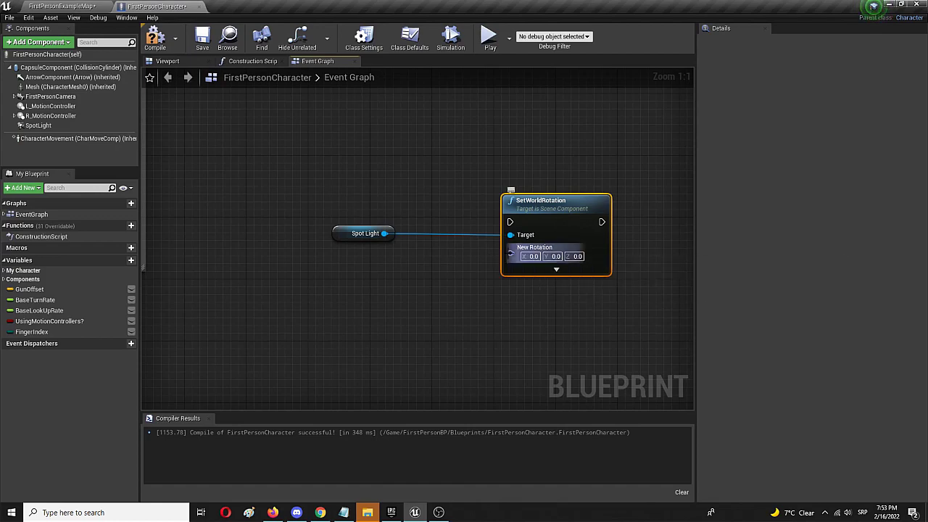
Feed the New Rotation input of SetWorldRotation from a new Get Control Rotation node
{"action": "left_click_drag", "start_coordinate": [510, 254], "coordinate": [404, 298]}
{"action": "type", "text": "get control ro"}
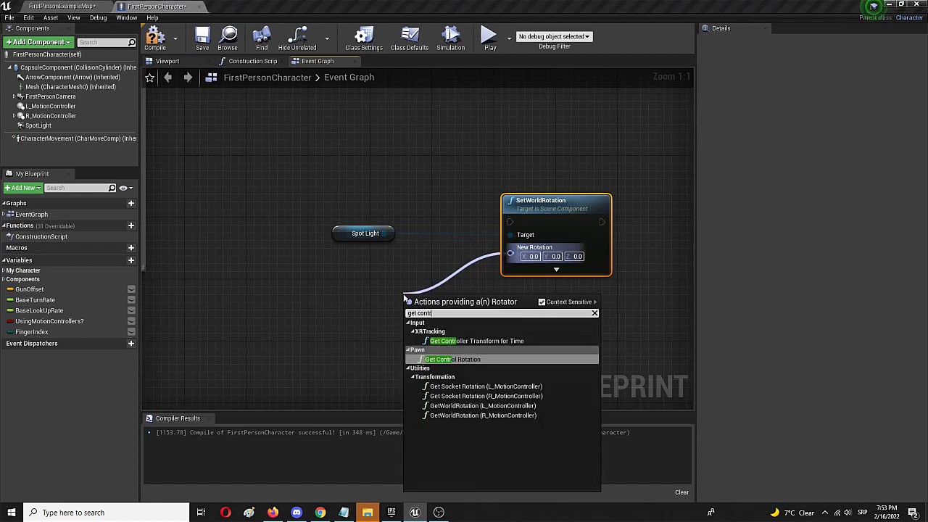
{"action": "left_click", "coordinate": [473, 359]}
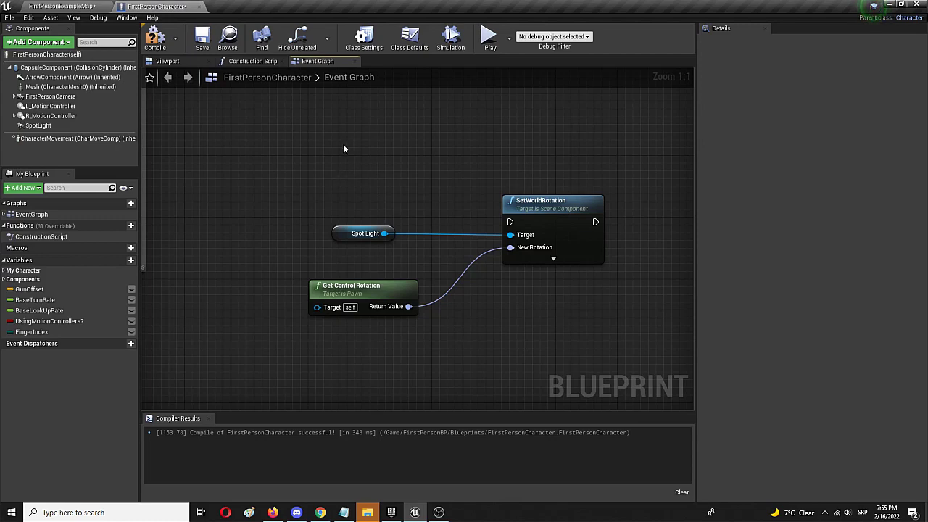
Add a Mouse X input event to the graph and place it well above the Spot Light reference
{"action": "right_click", "coordinate": [344, 147]}
{"action": "type", "text": "in"}
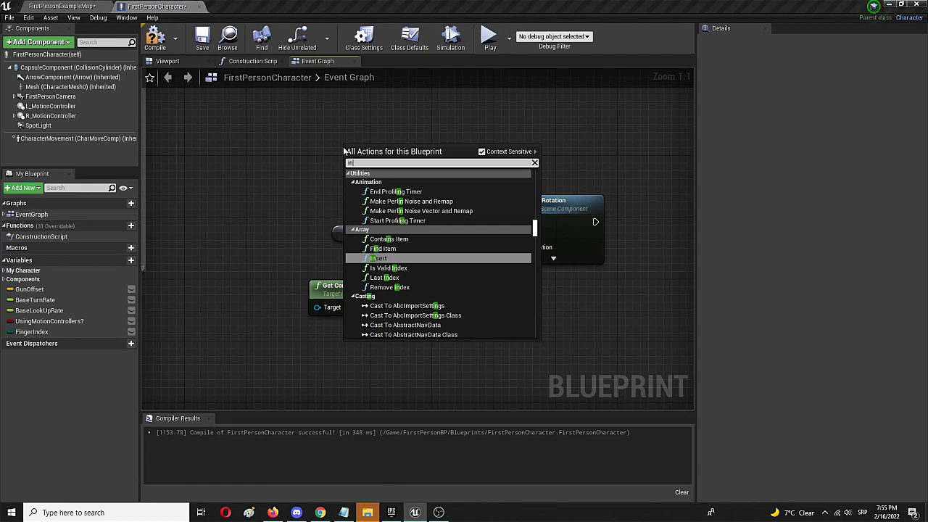
{"action": "type", "text": "put mouse"}
{"action": "scroll", "coordinate": [442, 249], "scroll_direction": "up", "scroll_amount": 5}
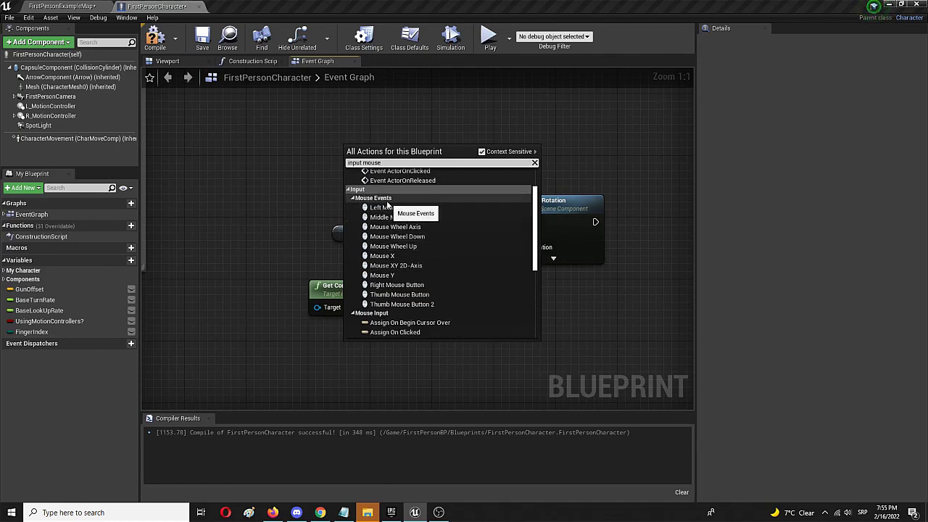
{"action": "left_click", "coordinate": [381, 256]}
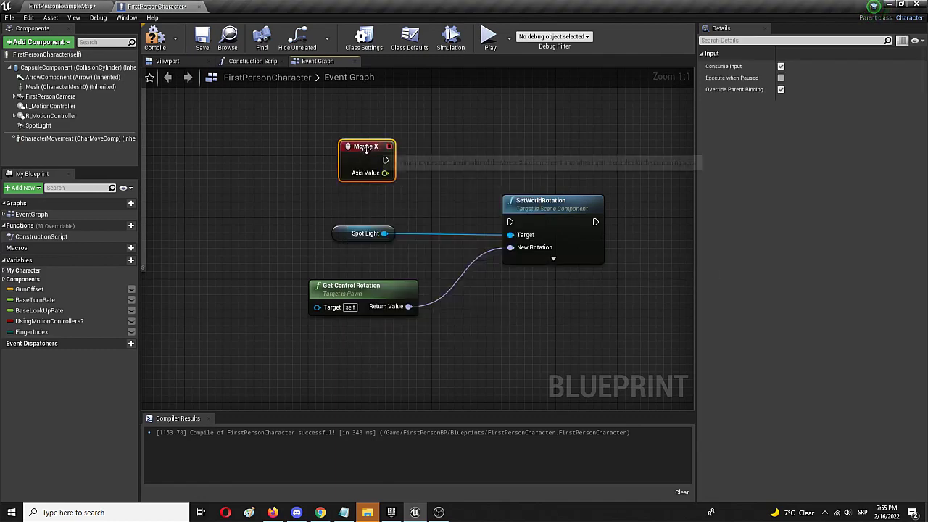
{"action": "left_click_drag", "start_coordinate": [367, 150], "coordinate": [367, 117]}
Add a Mouse Y input event between the Mouse X event and the Spot Light reference
{"action": "right_click", "coordinate": [365, 171]}
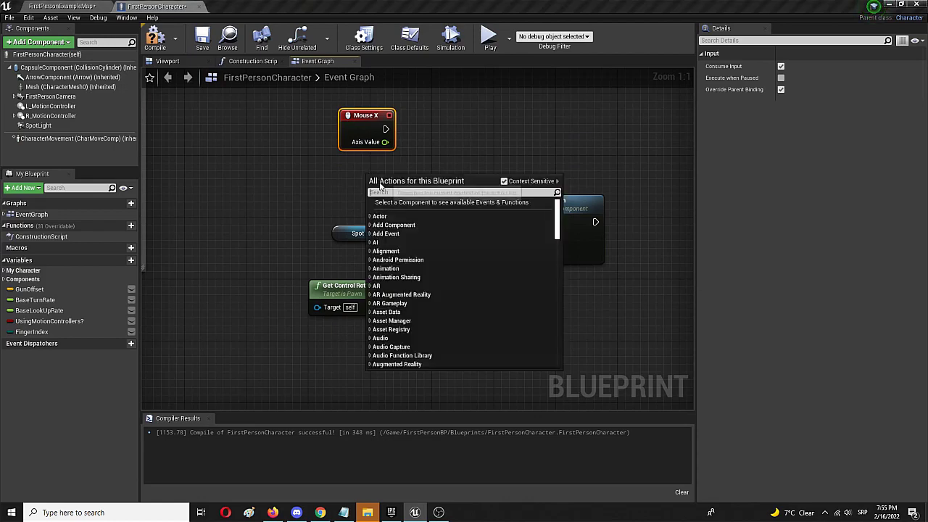
{"action": "type", "text": "input.mouse"}
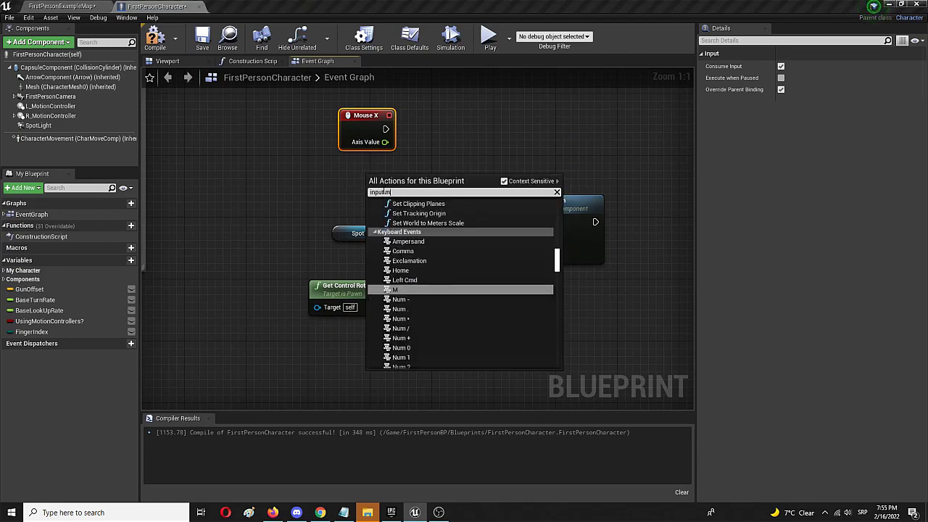
{"action": "scroll", "coordinate": [446, 349], "scroll_direction": "up", "scroll_amount": 5}
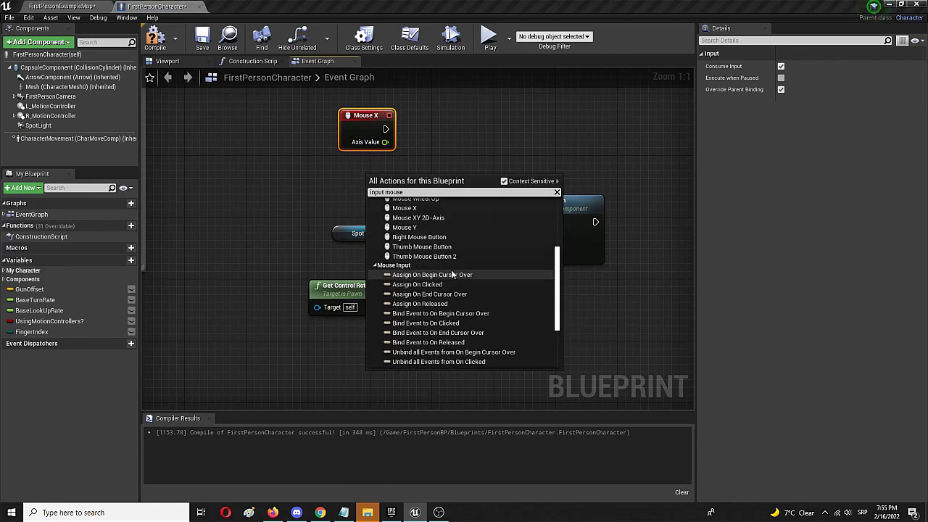
{"action": "left_click", "coordinate": [422, 334]}
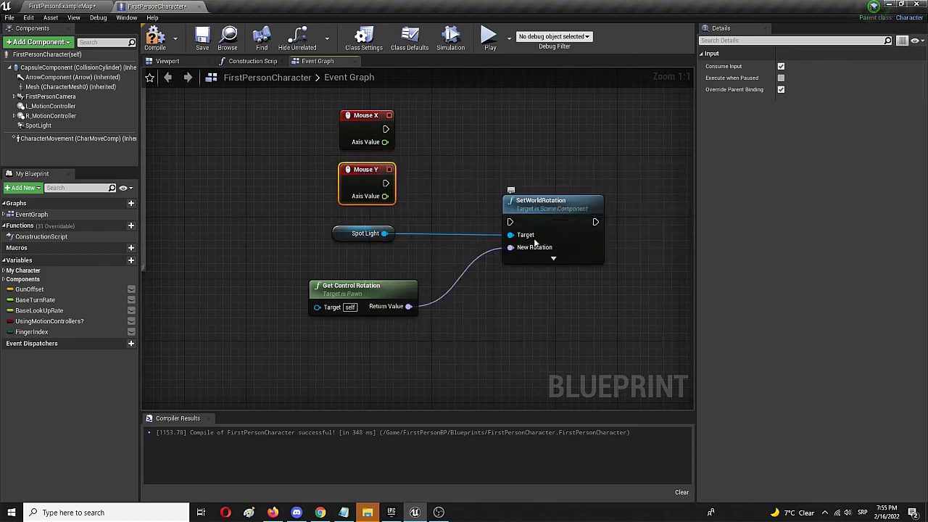
Connect the execution outputs of both Mouse Y and Mouse X to the SetWorldRotation node and compile the blueprint
{"action": "left_click_drag", "start_coordinate": [385, 183], "coordinate": [501, 218]}
{"action": "left_click", "coordinate": [464, 203]}
{"action": "left_click_drag", "start_coordinate": [381, 178], "coordinate": [510, 223]}
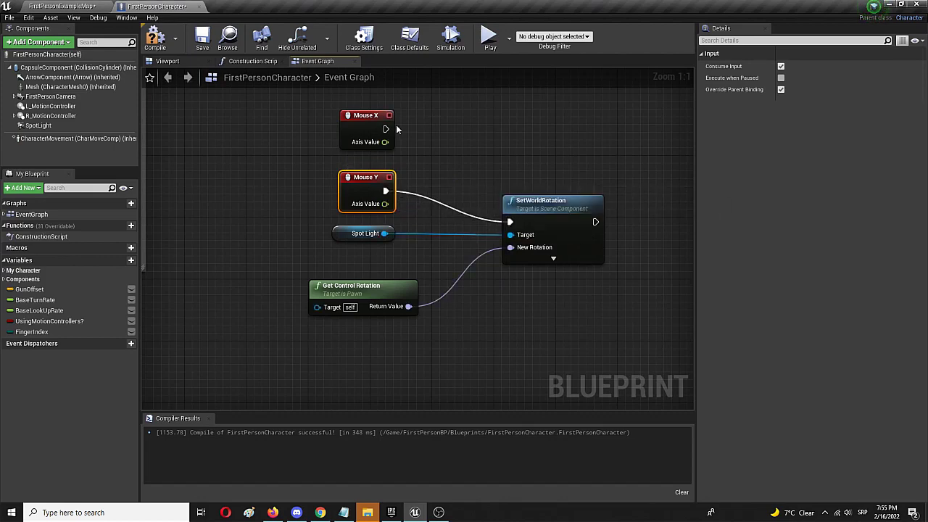
{"action": "left_click_drag", "start_coordinate": [386, 129], "coordinate": [511, 222]}
{"action": "left_click", "coordinate": [155, 38]}
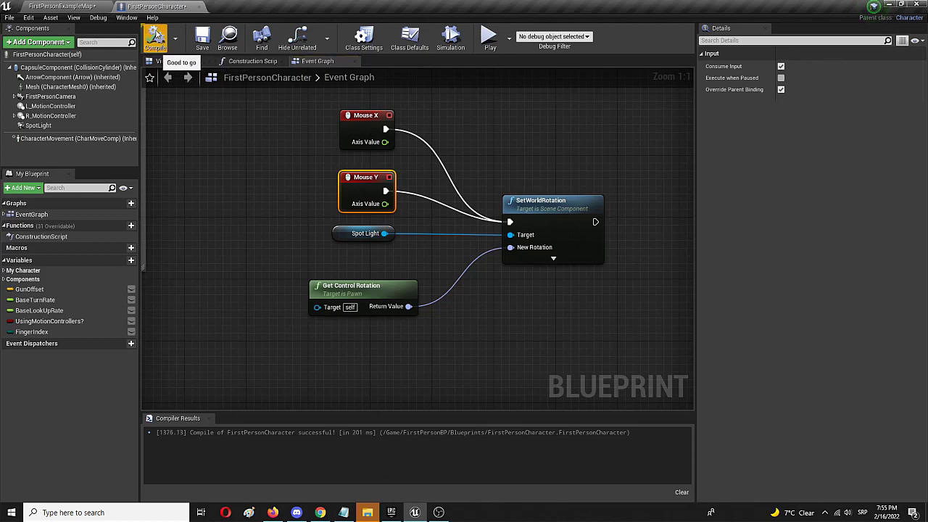
Play the example map and check the laser dot on the large dark block while walking closer and backing away
{"action": "left_click", "coordinate": [88, 5]}
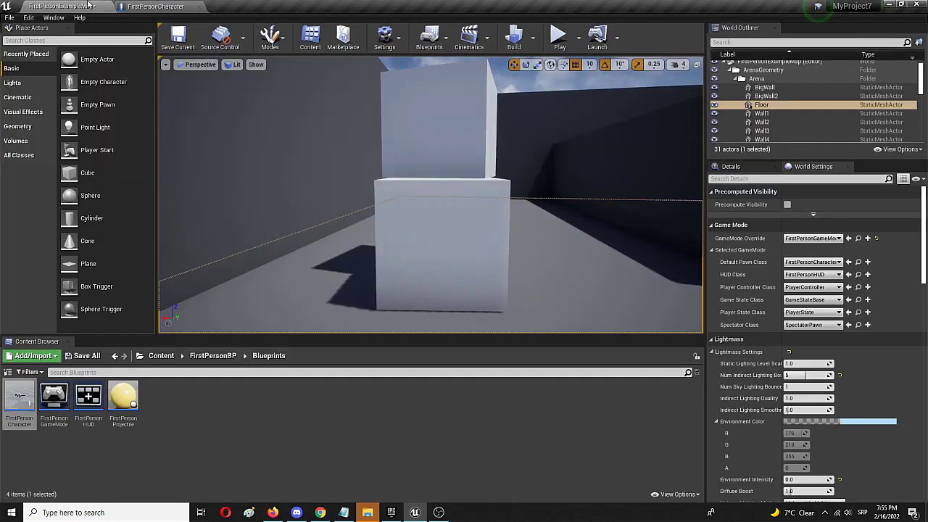
{"action": "left_click", "coordinate": [557, 44]}
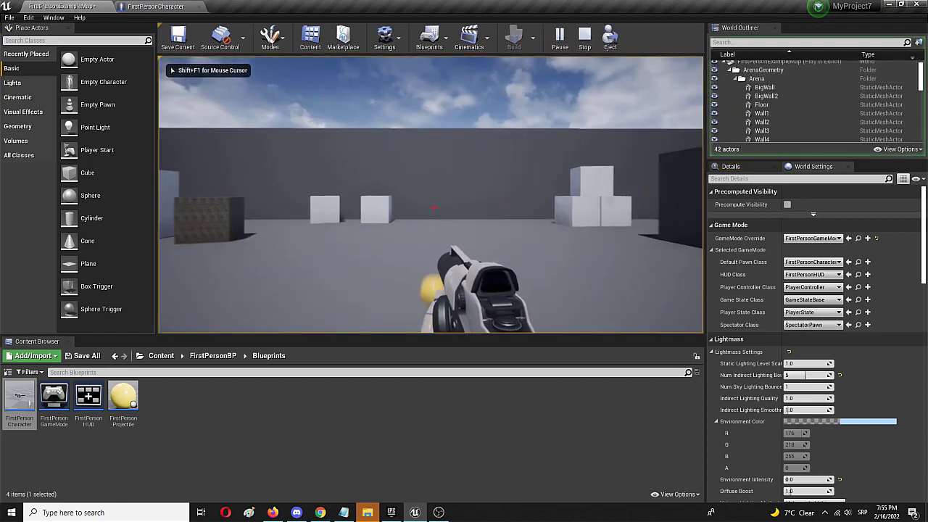
{"action": "key", "text": "w"}
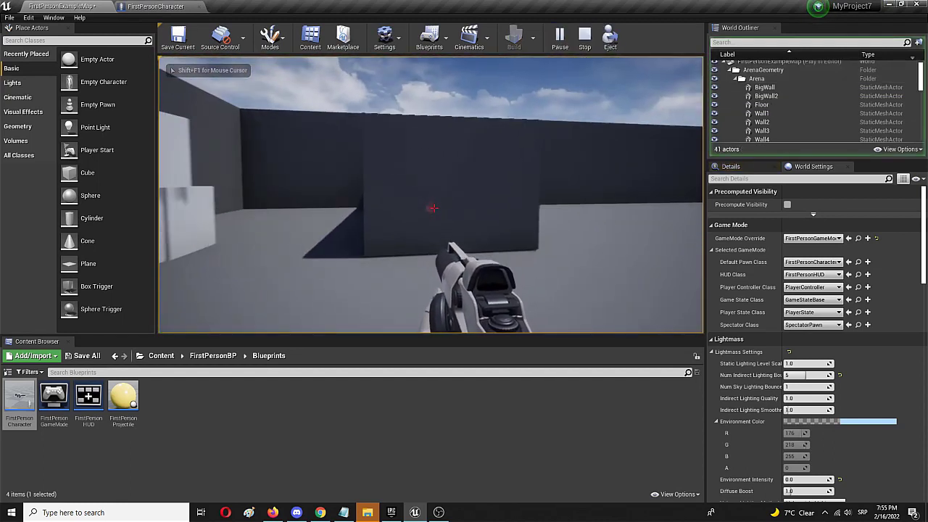
{"action": "key", "text": "w"}
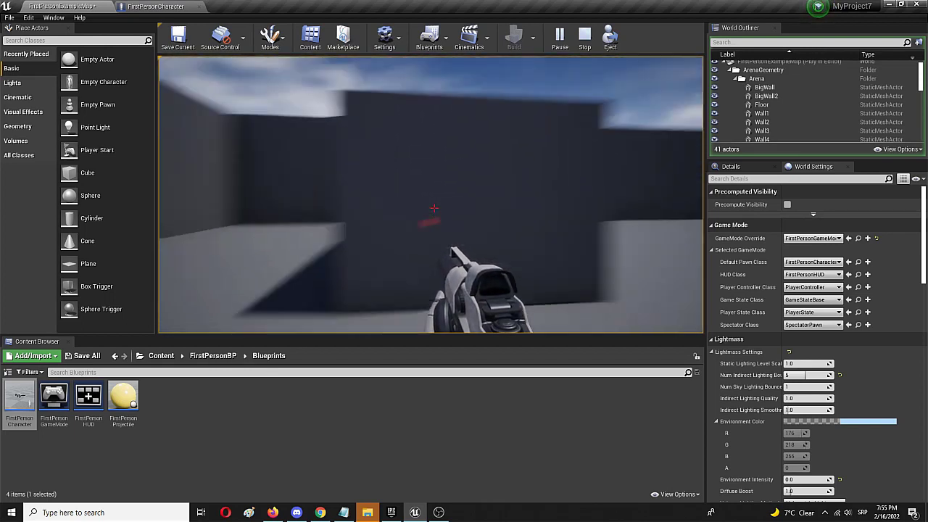
{"action": "key", "text": "w"}
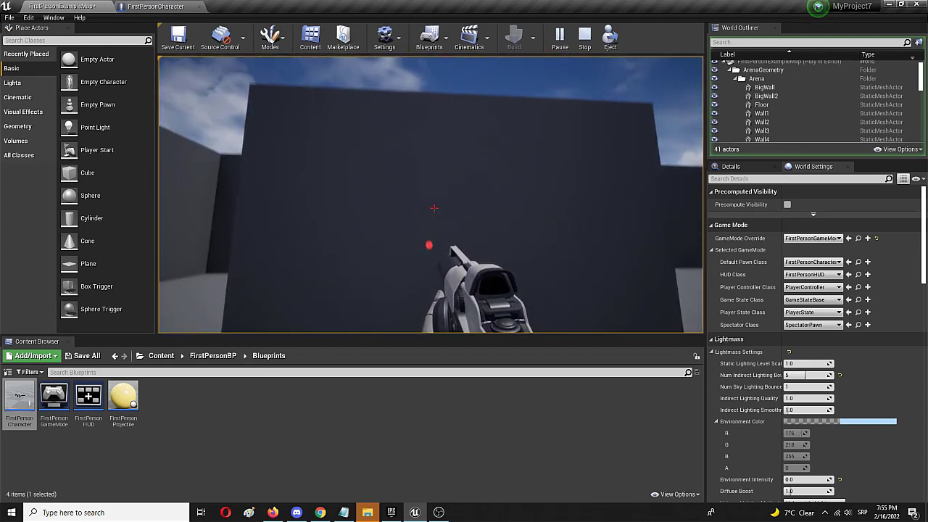
{"action": "key", "text": "w"}
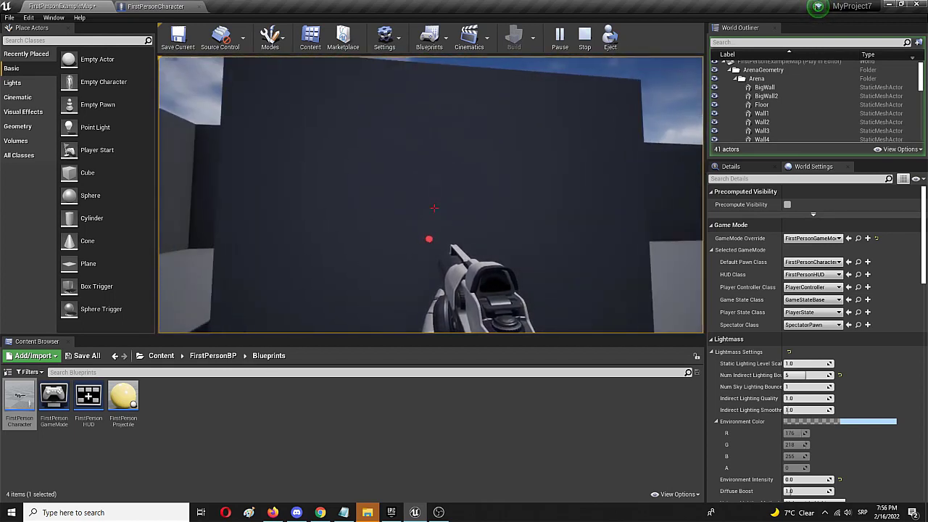
{"action": "key", "text": "s"}
{"action": "key", "text": "w"}
{"action": "key", "text": "s"}
{"action": "key", "text": "s"}
{"action": "key", "text": "w"}
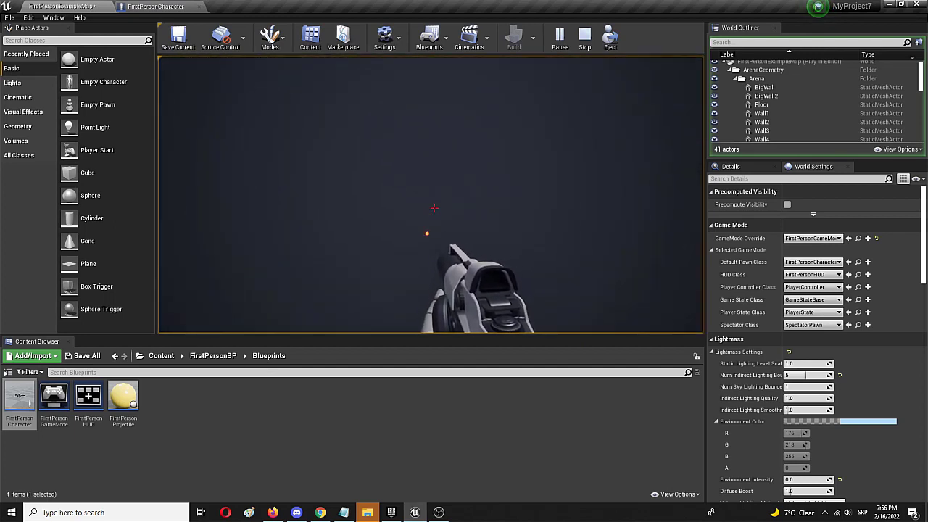
{"action": "key", "text": "s"}
{"action": "key", "text": "w"}
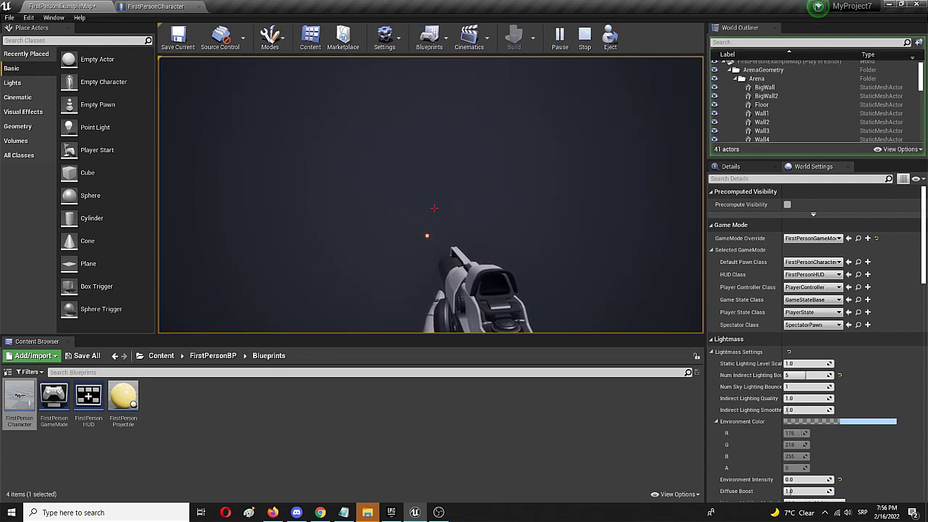
Walk across the arena to check the laser dot against the distant boundary walls, and end the play session
{"action": "key", "text": "d"}
{"action": "key", "text": "d"}
{"action": "key", "text": "w"}
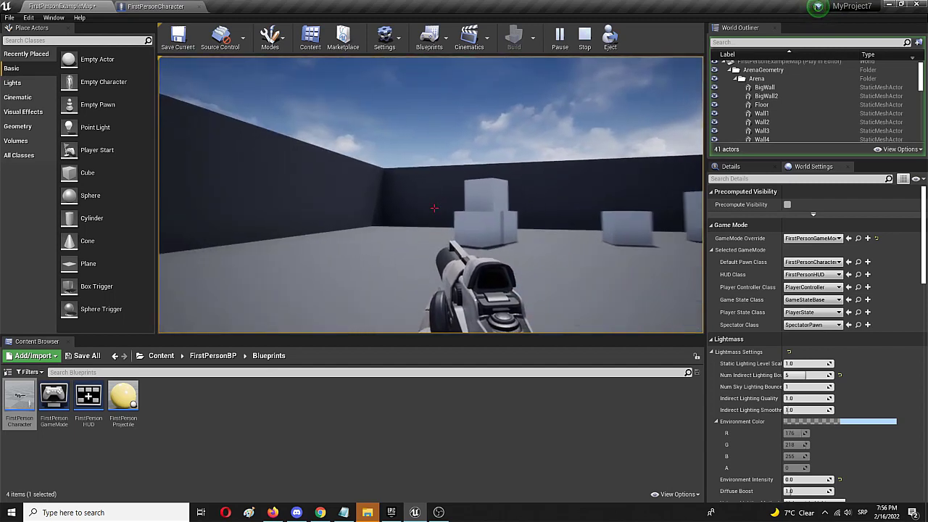
{"action": "key", "text": "w"}
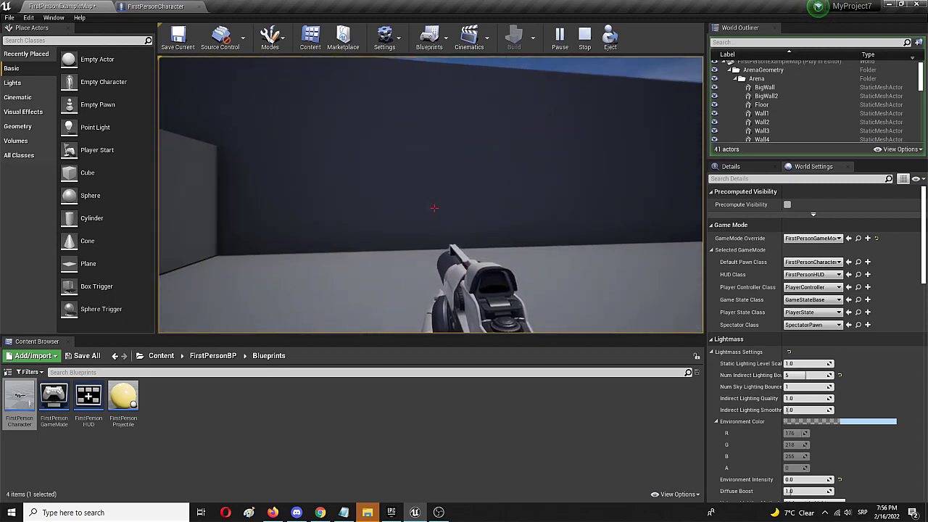
{"action": "key", "text": "s"}
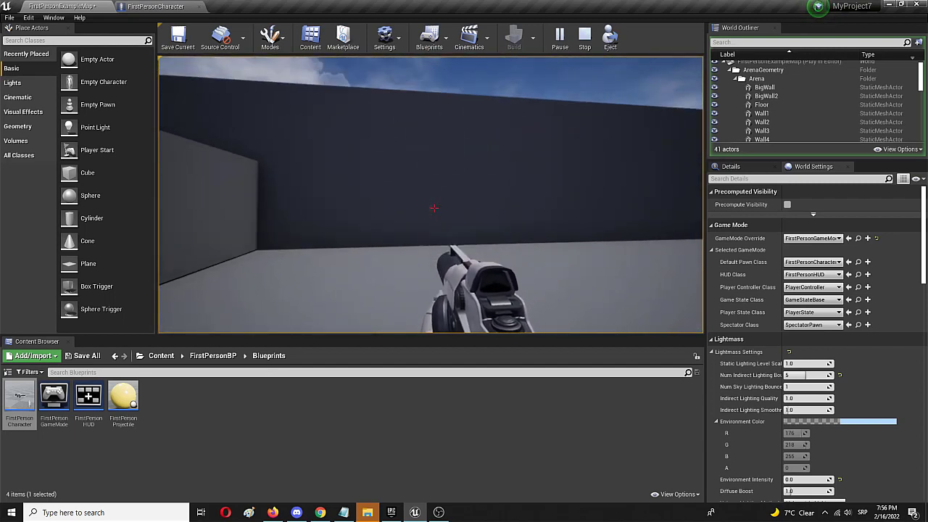
{"action": "key", "text": "Escape"}
Inspect the SpotLight component's placement on the gun and its light settings in the FirstPersonCharacter blueprint's 3D view
{"action": "left_click", "coordinate": [156, 6]}
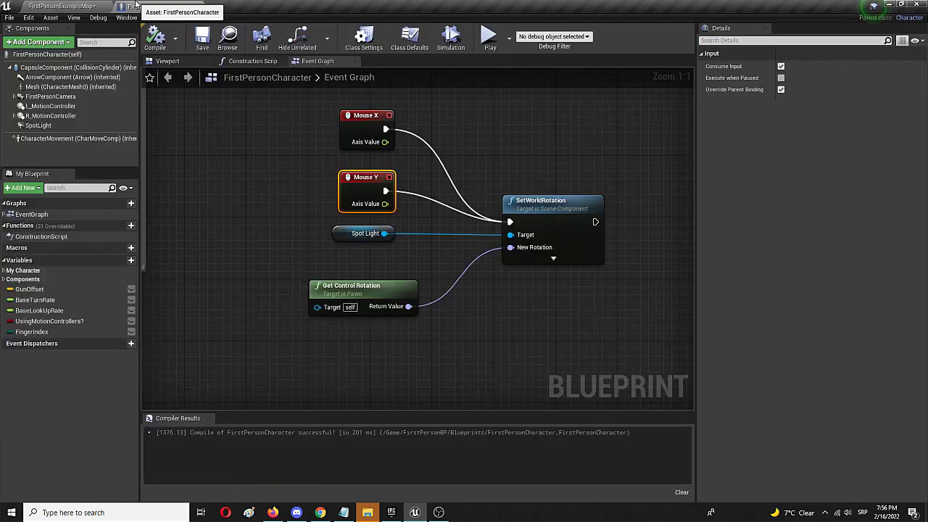
{"action": "left_click", "coordinate": [174, 61]}
{"action": "scroll", "coordinate": [426, 239], "scroll_direction": "up", "scroll_amount": 3}
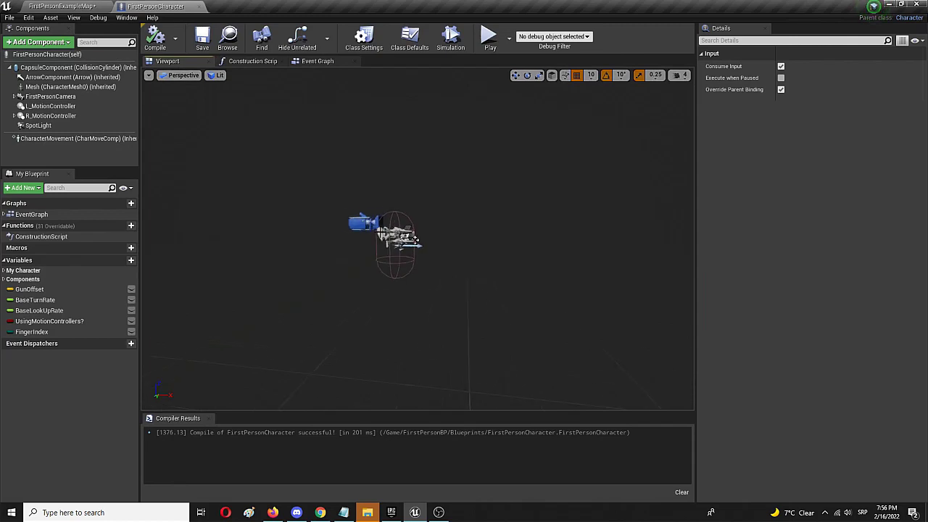
{"action": "left_click", "coordinate": [412, 239]}
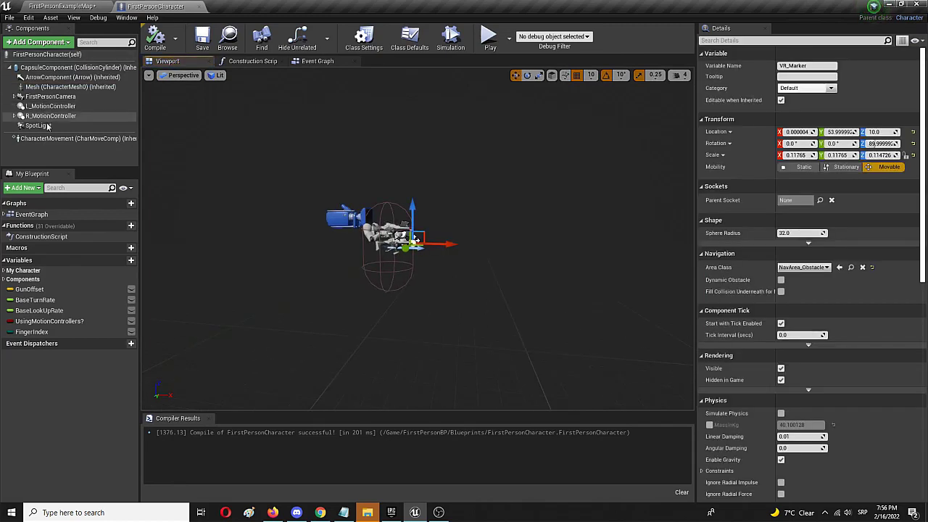
{"action": "left_click", "coordinate": [46, 127]}
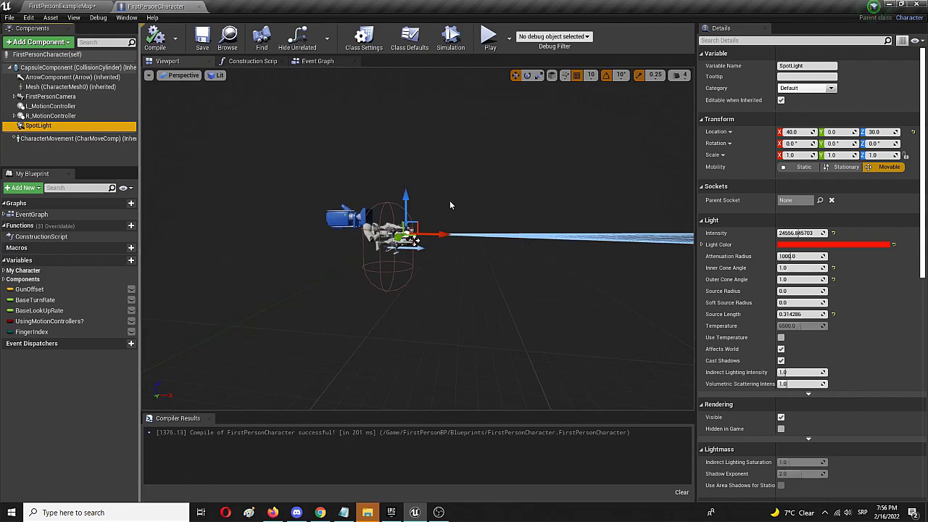
Play the example map again and examine the laser dot on the dark block from near and far
{"action": "left_click", "coordinate": [69, 7]}
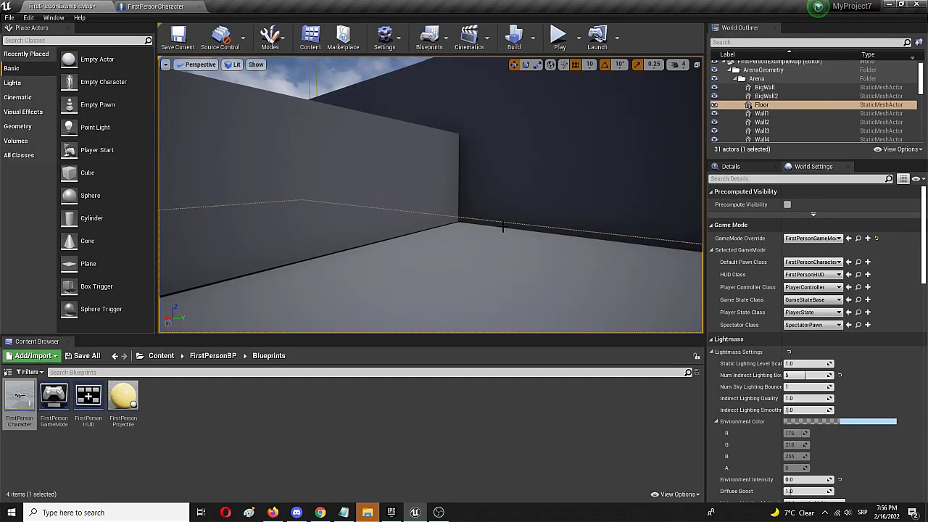
{"action": "left_click", "coordinate": [558, 40]}
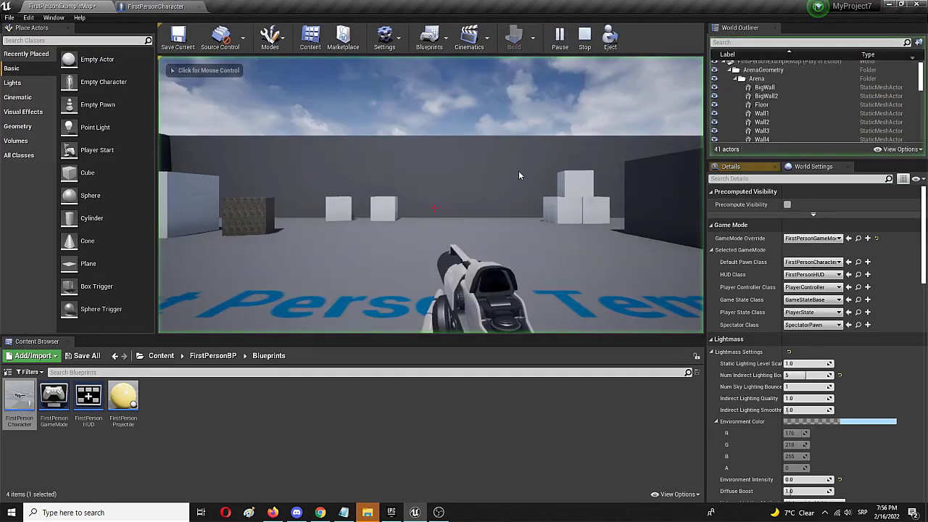
{"action": "left_click", "coordinate": [508, 181]}
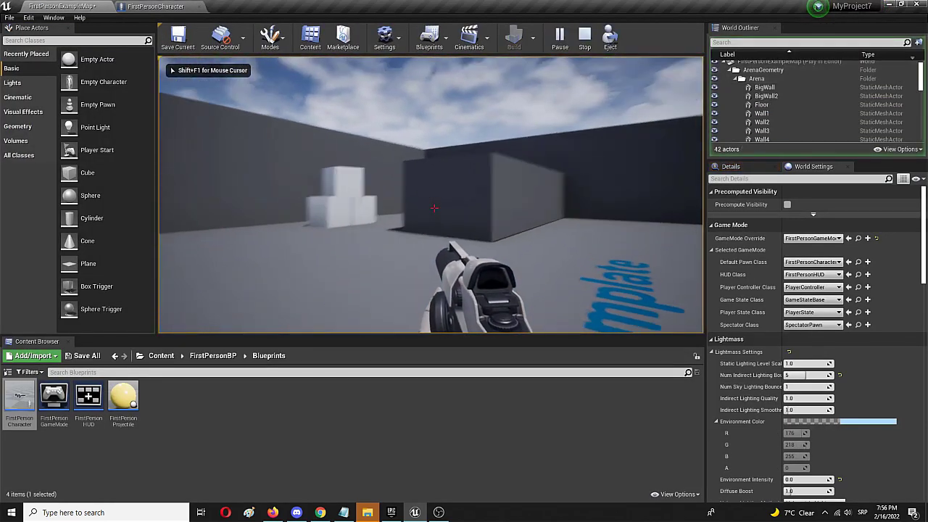
{"action": "key", "text": "w"}
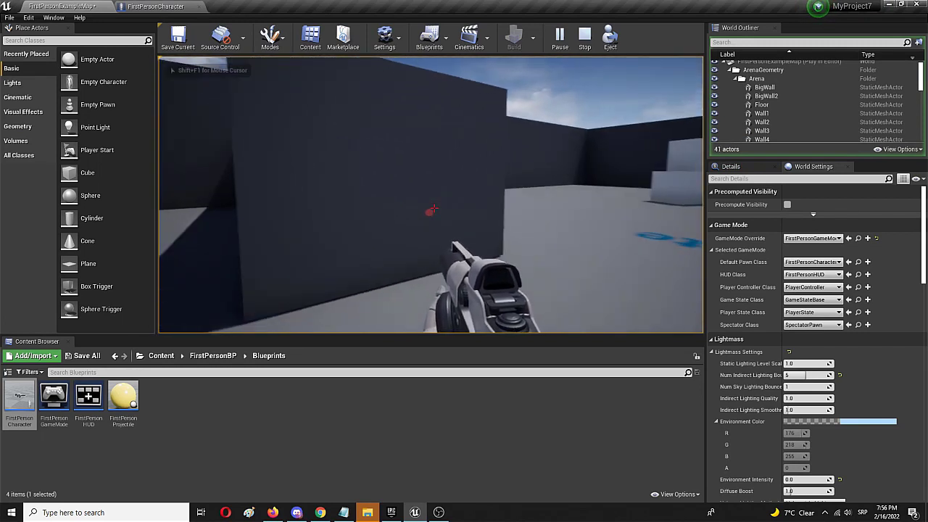
{"action": "key", "text": "w"}
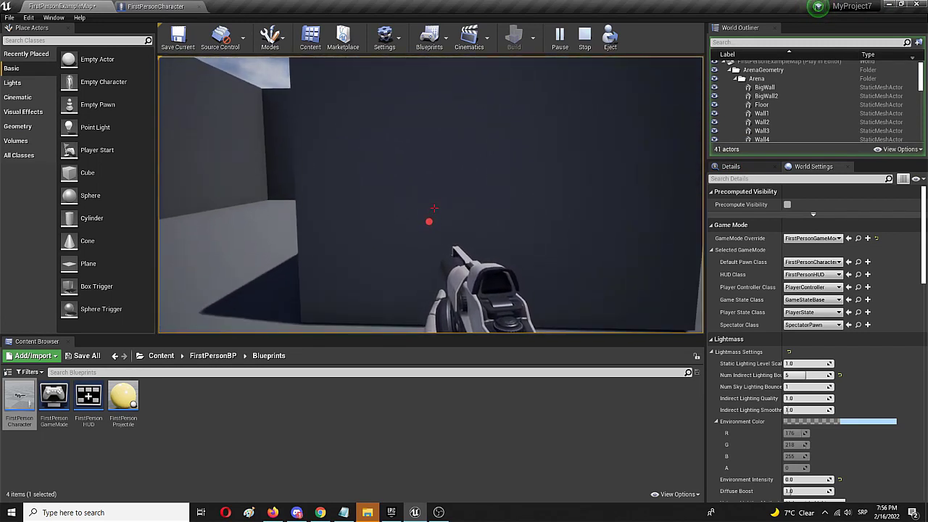
{"action": "key", "text": "s"}
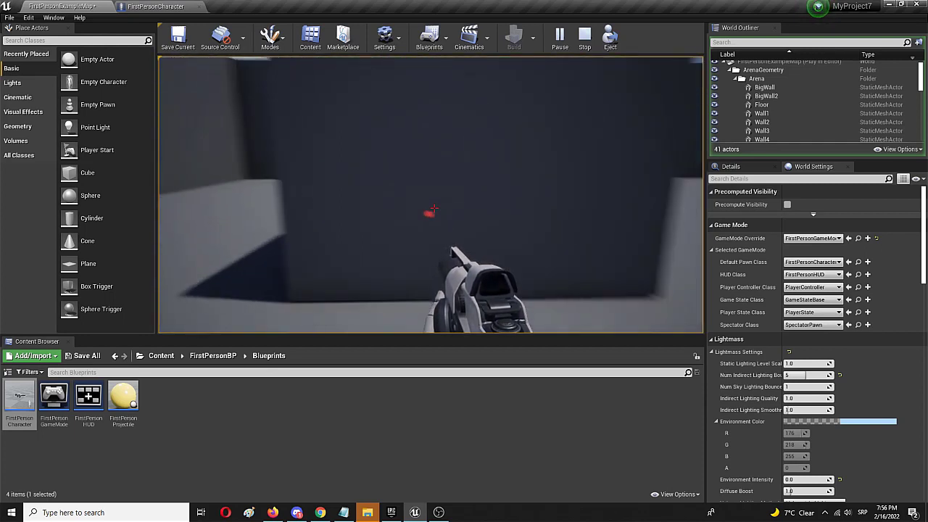